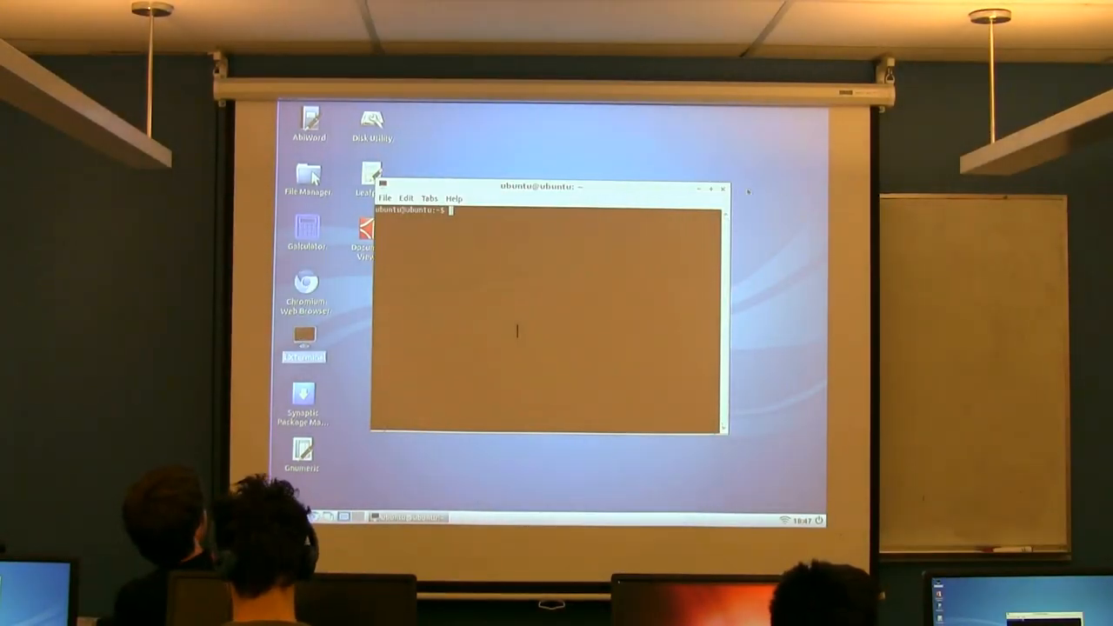
- Maximize the LXTerminal window to fill the desktop
key(super+Up)
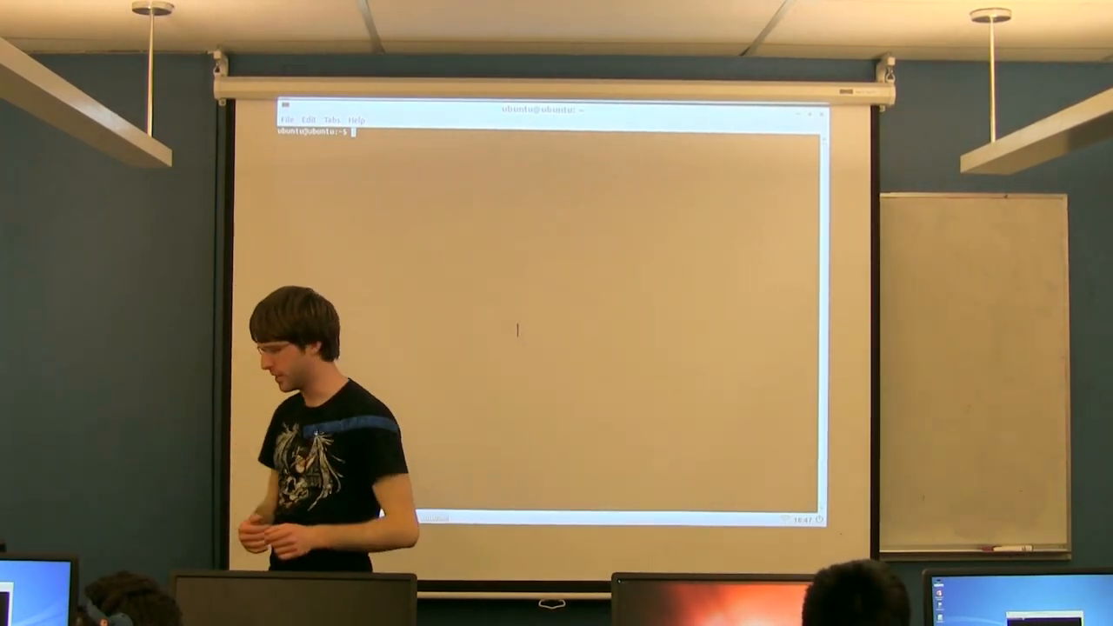
text(s)
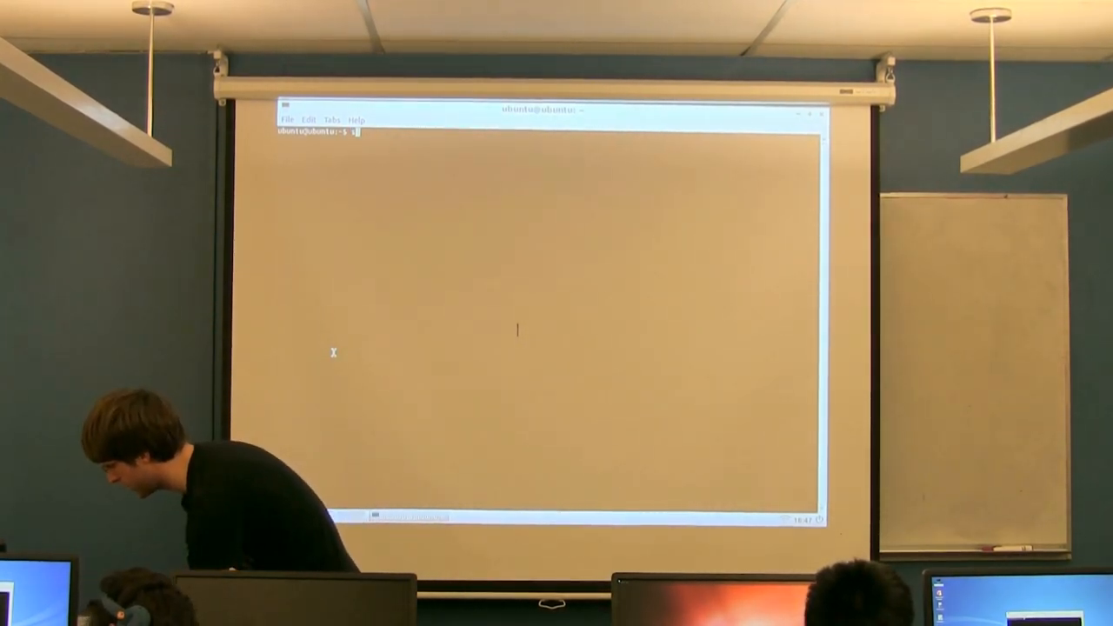
text(udo apt-g)
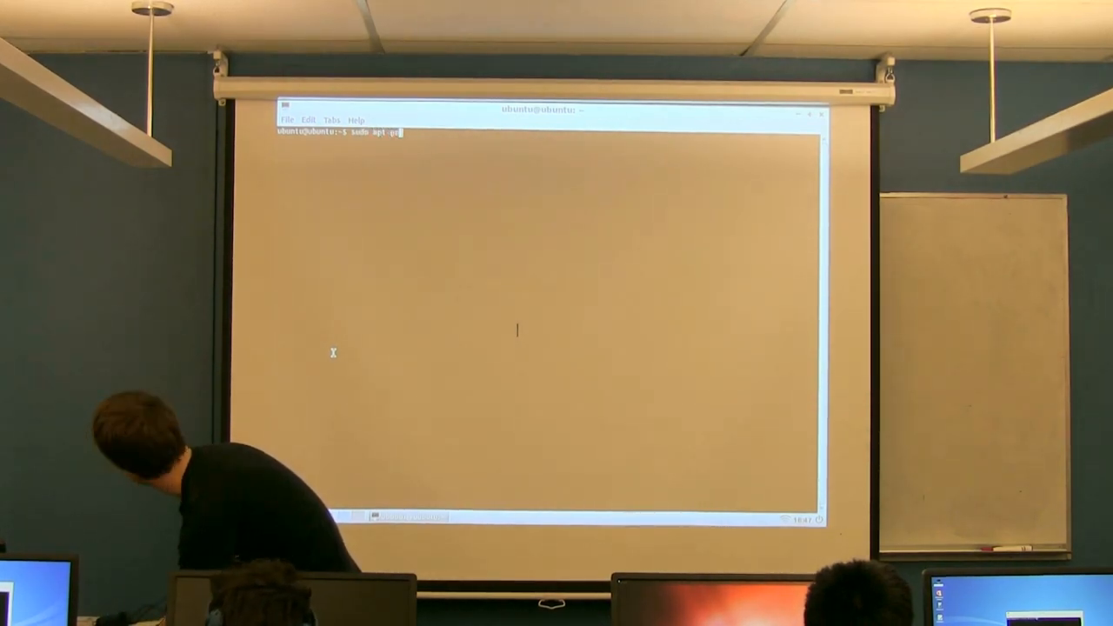
text(et in)
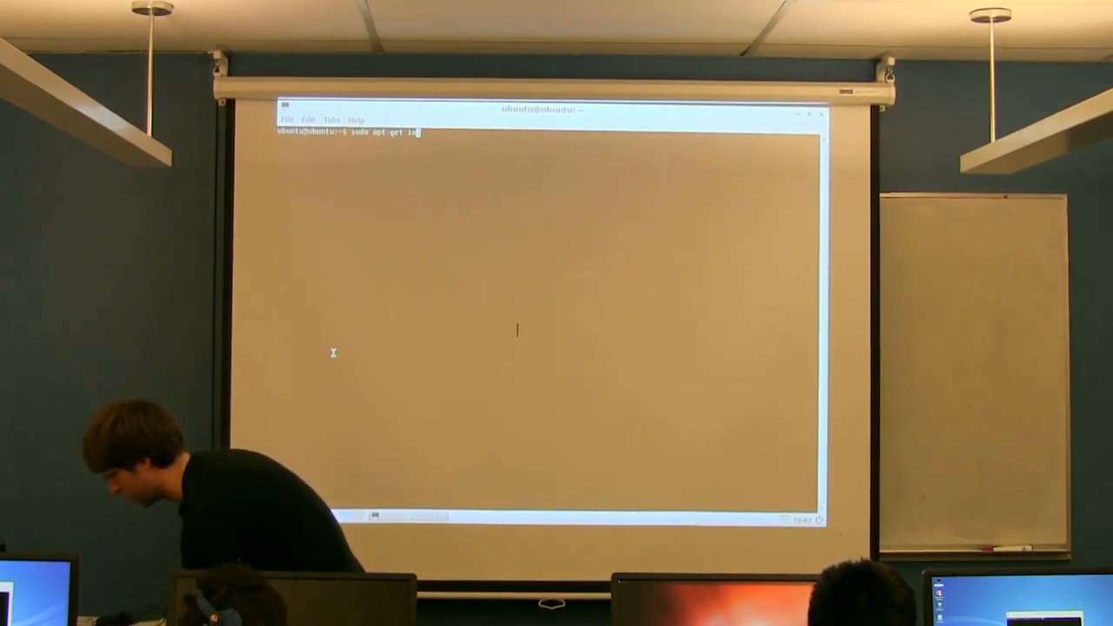
text(stall)
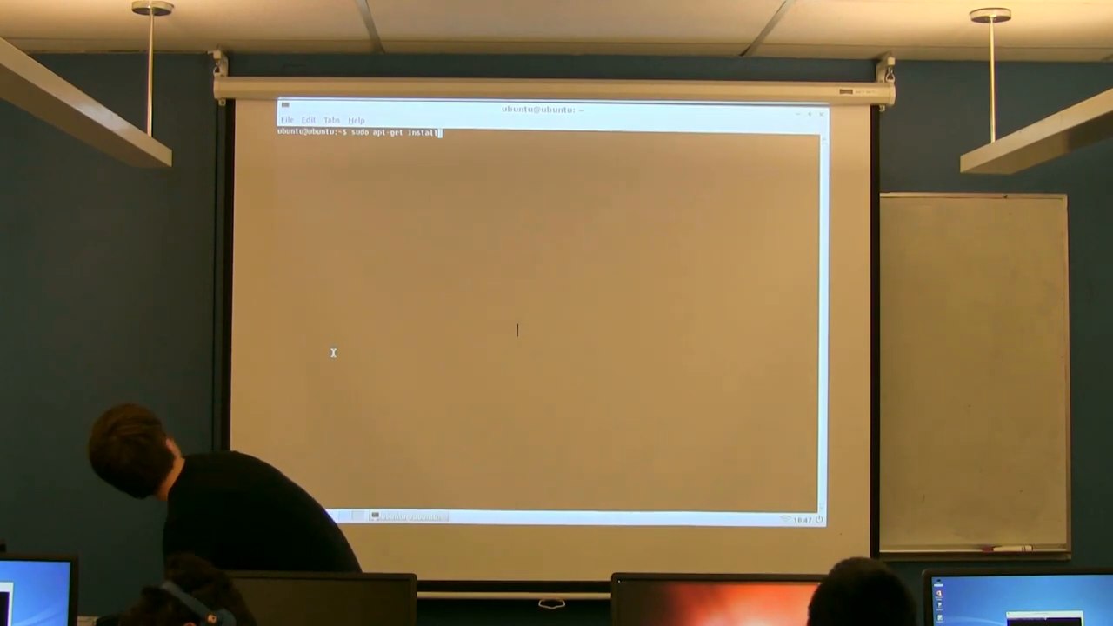
text( e)
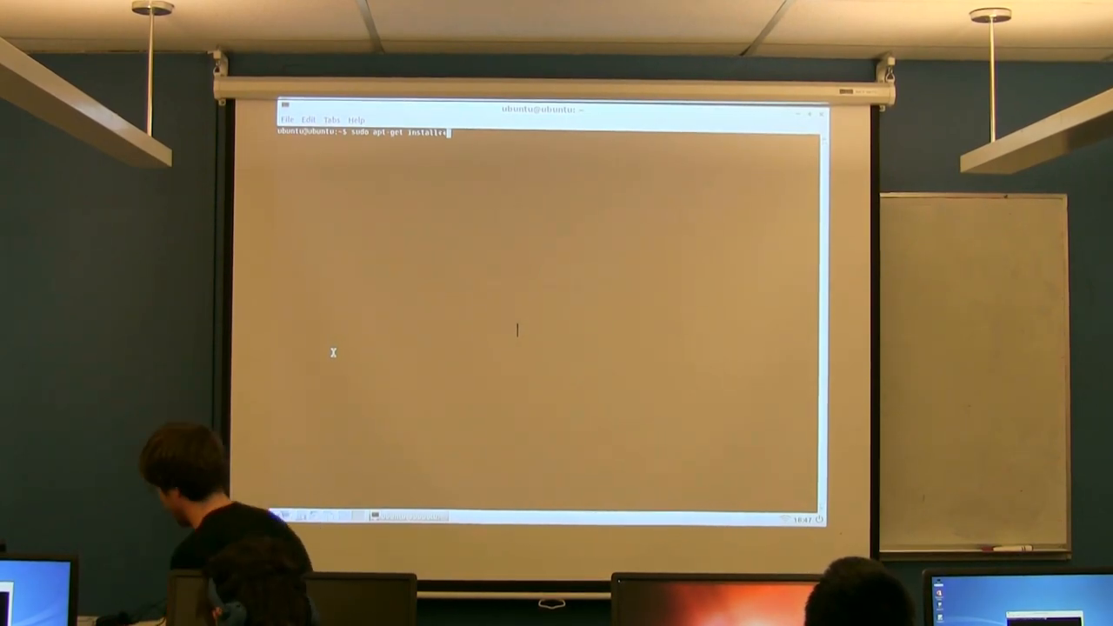
- Run sudo apt-get install git (already newest) and begin a git clone command
click(295, 121)
text(git)
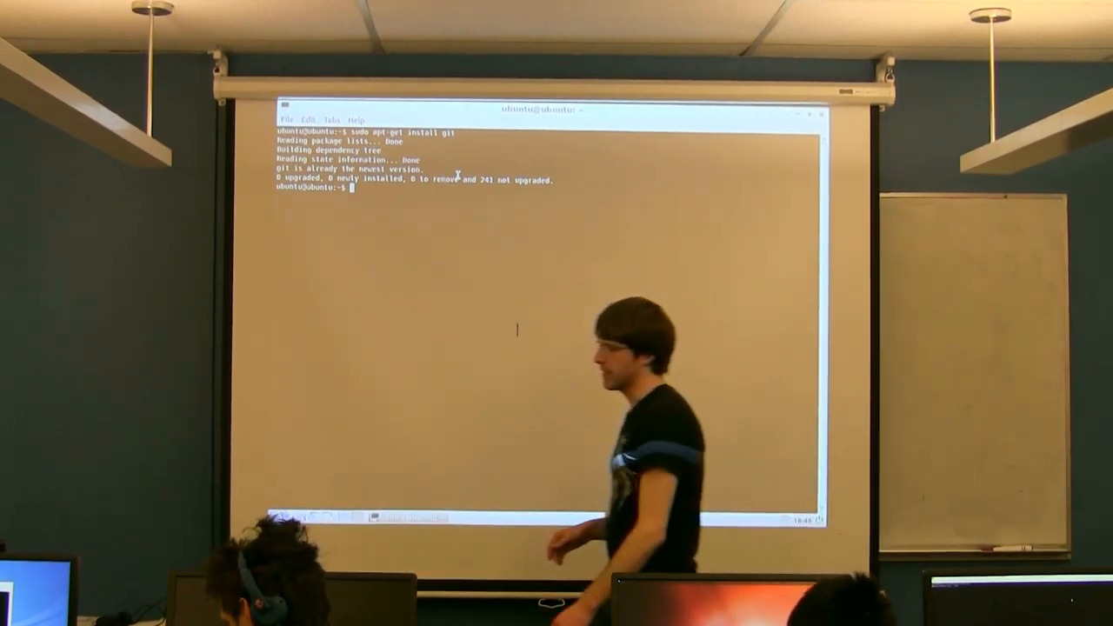
text(g)
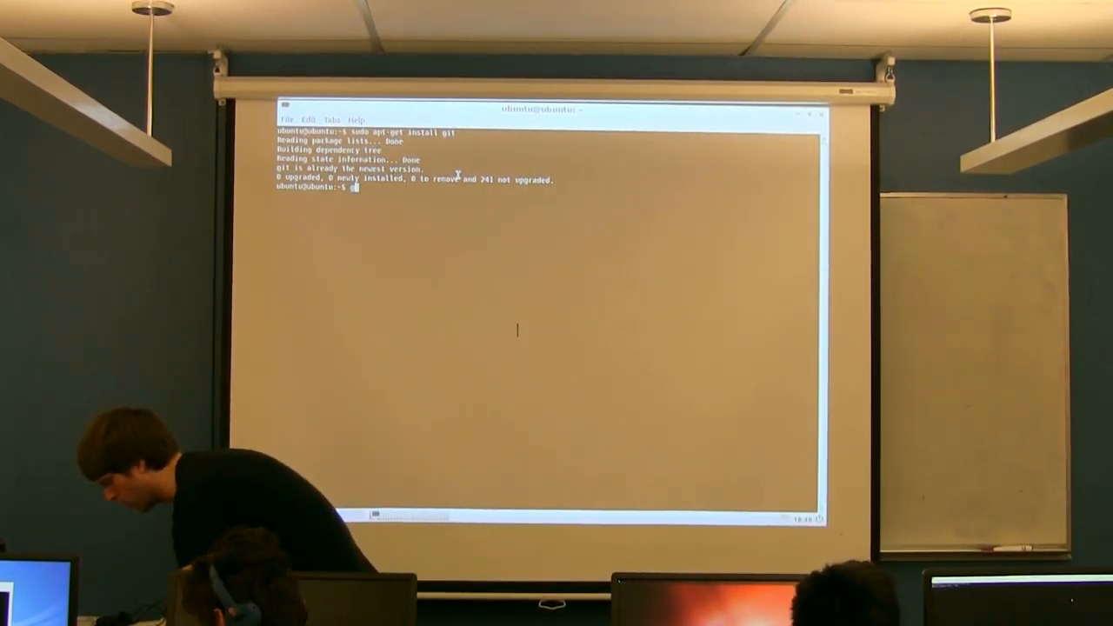
text(o)
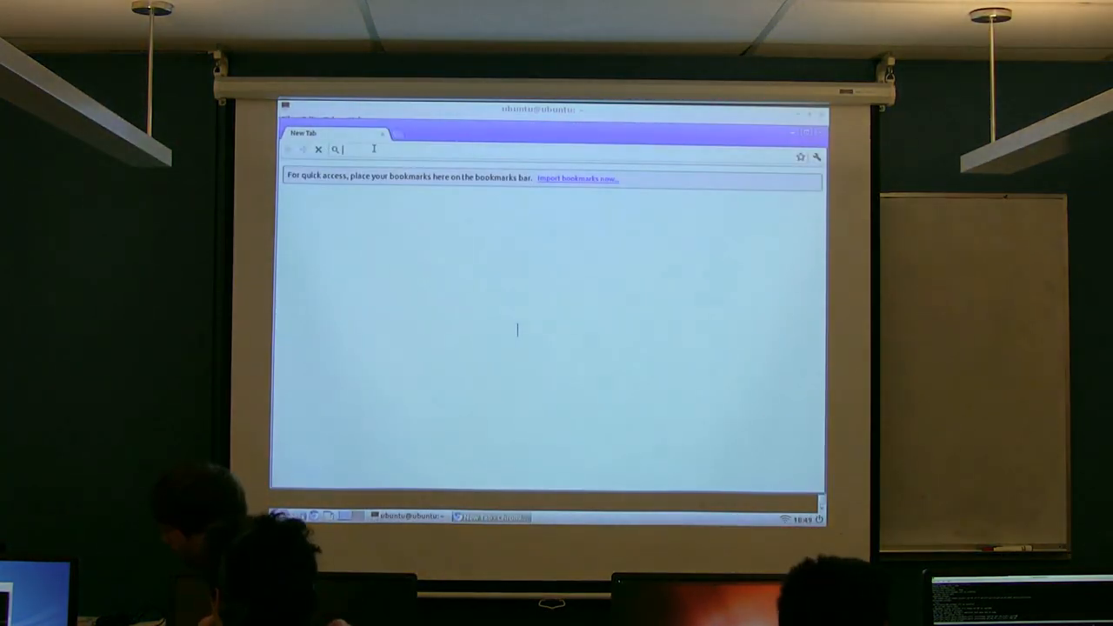
text(founda)
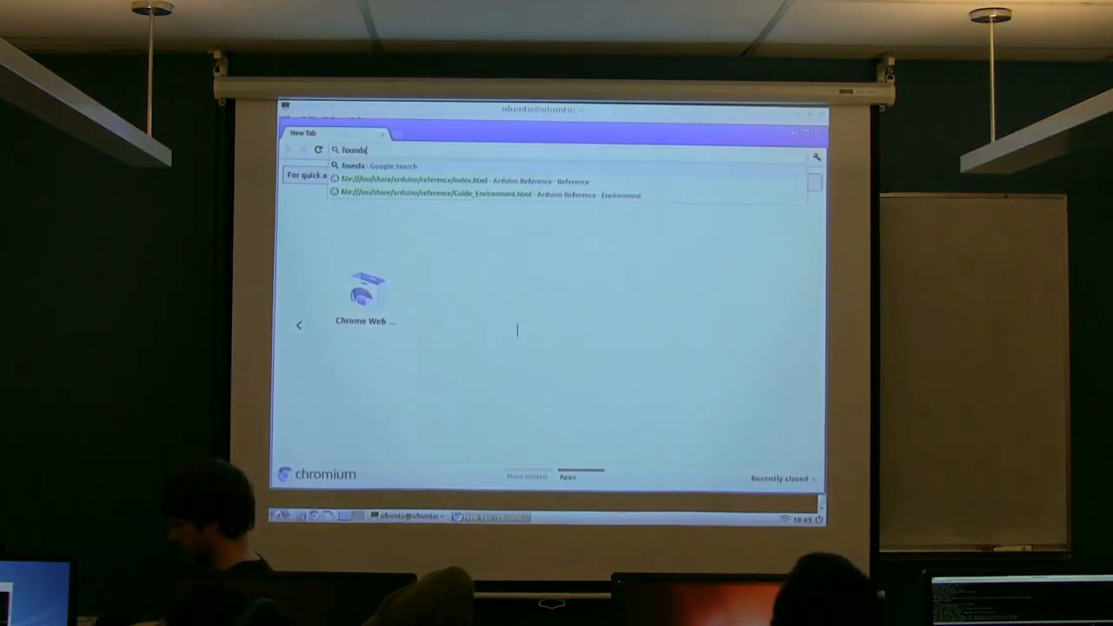
text(lora)
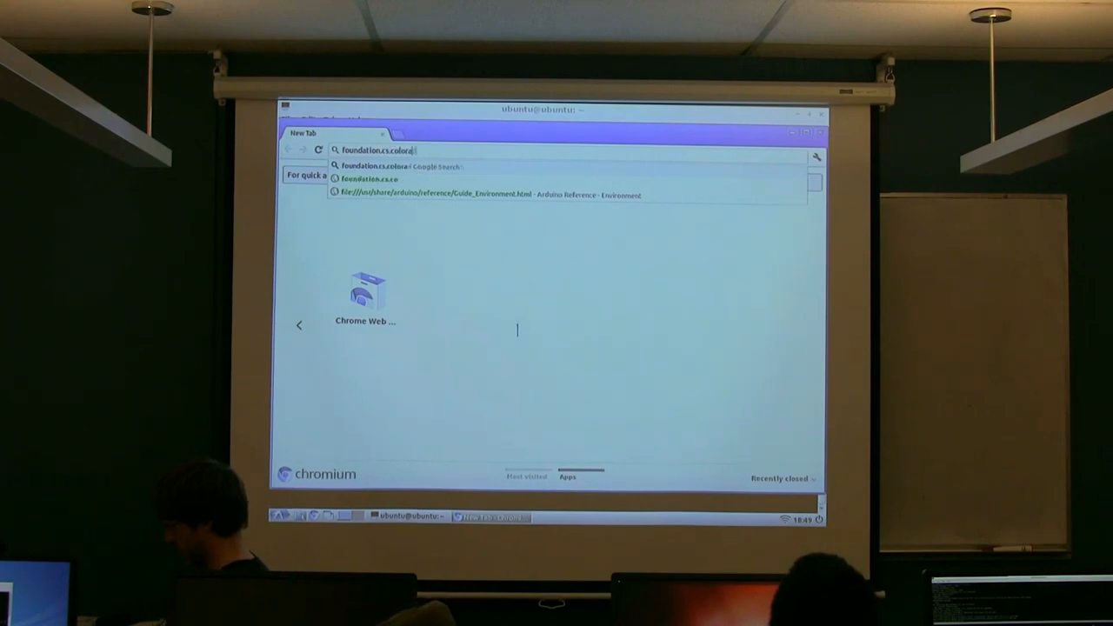
text(do.edu)
- Load foundation.cs.colorado.edu, reach the Arduino Session 1 repo page, then bring the terminal forward
key(Return)
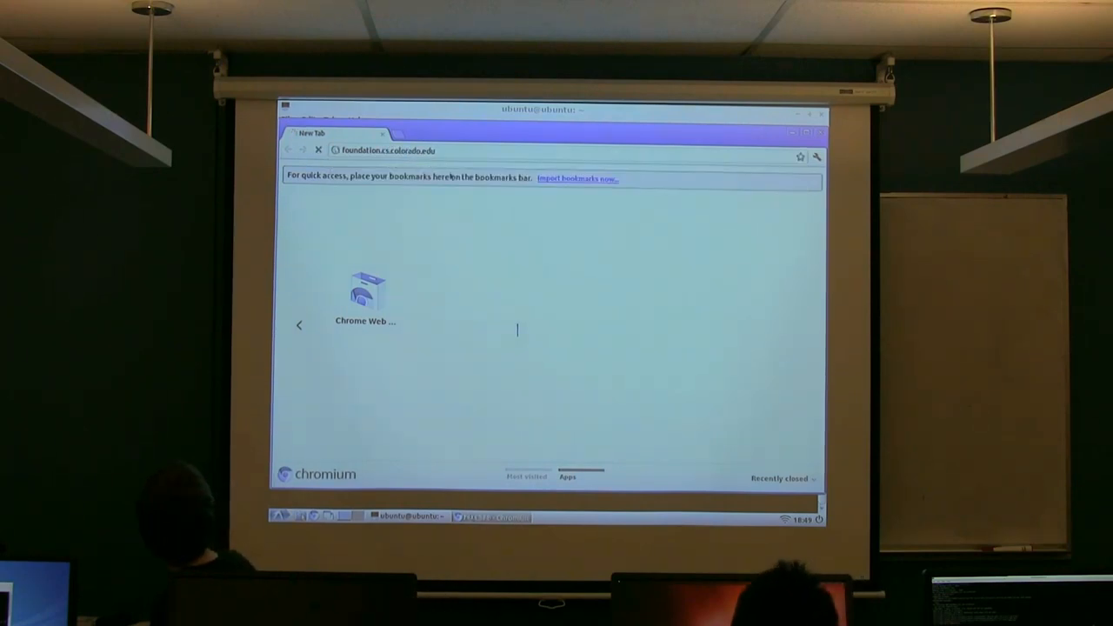
scroll(518, 327, down, 2)
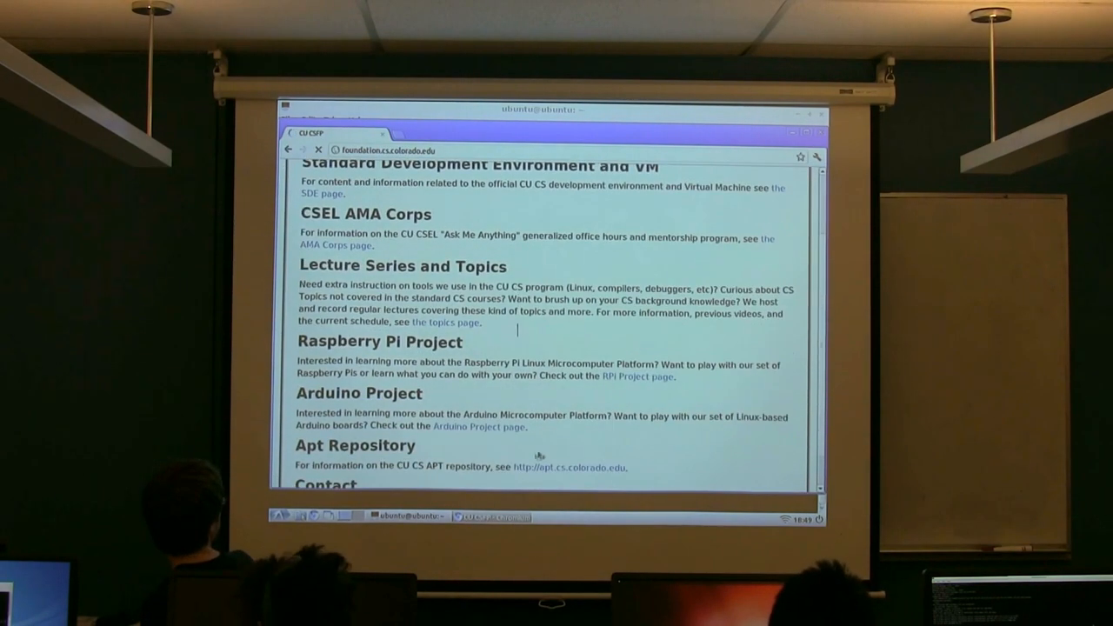
click(480, 427)
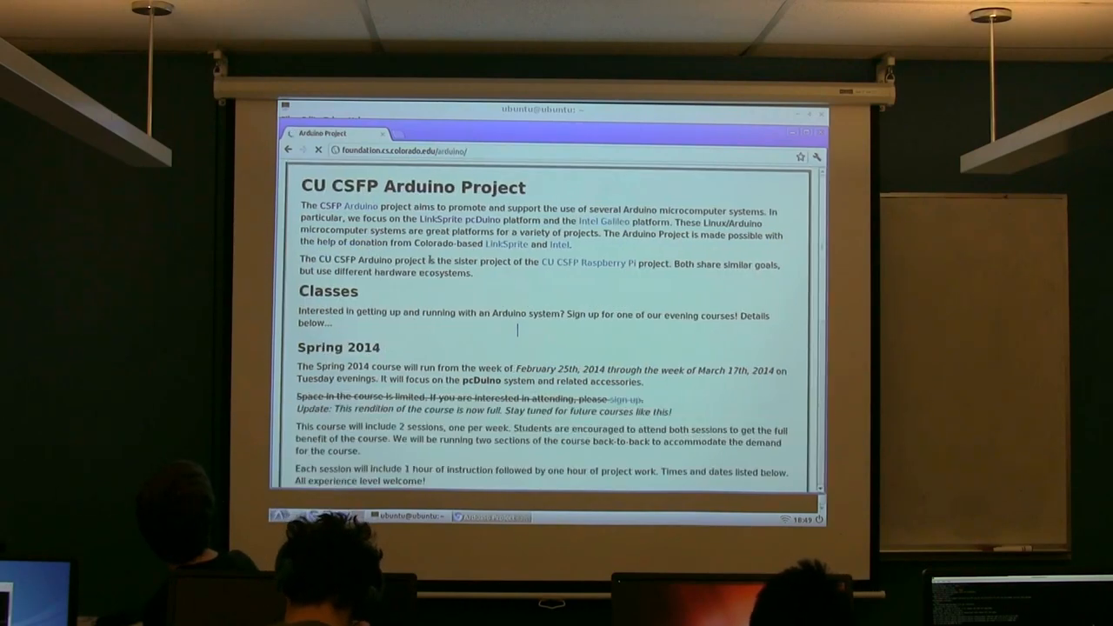
scroll(519, 330, down, 3)
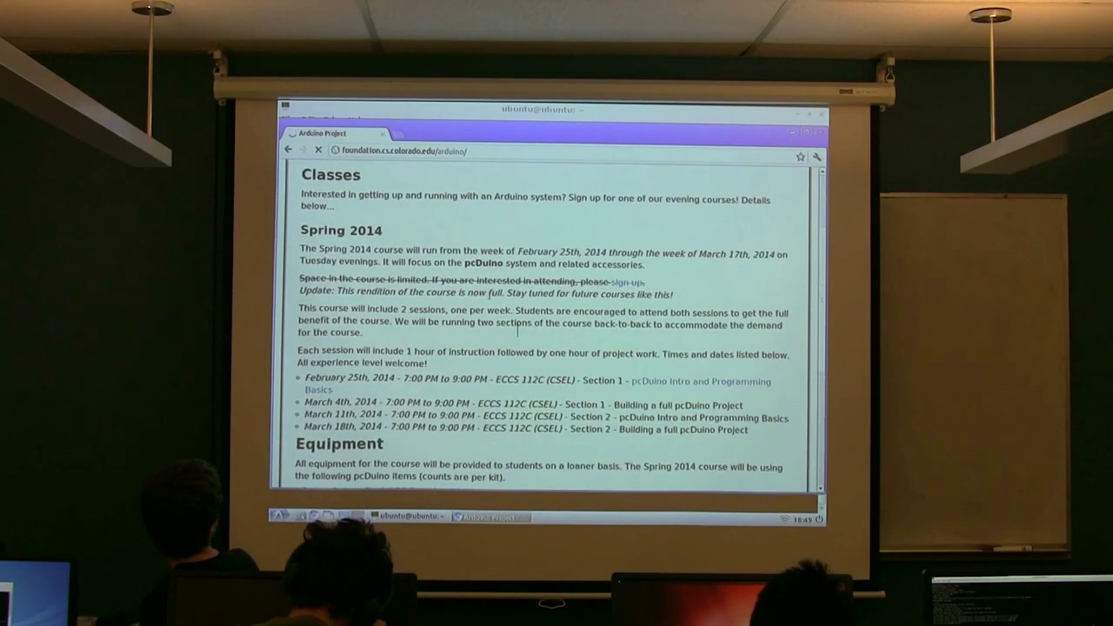
click(732, 385)
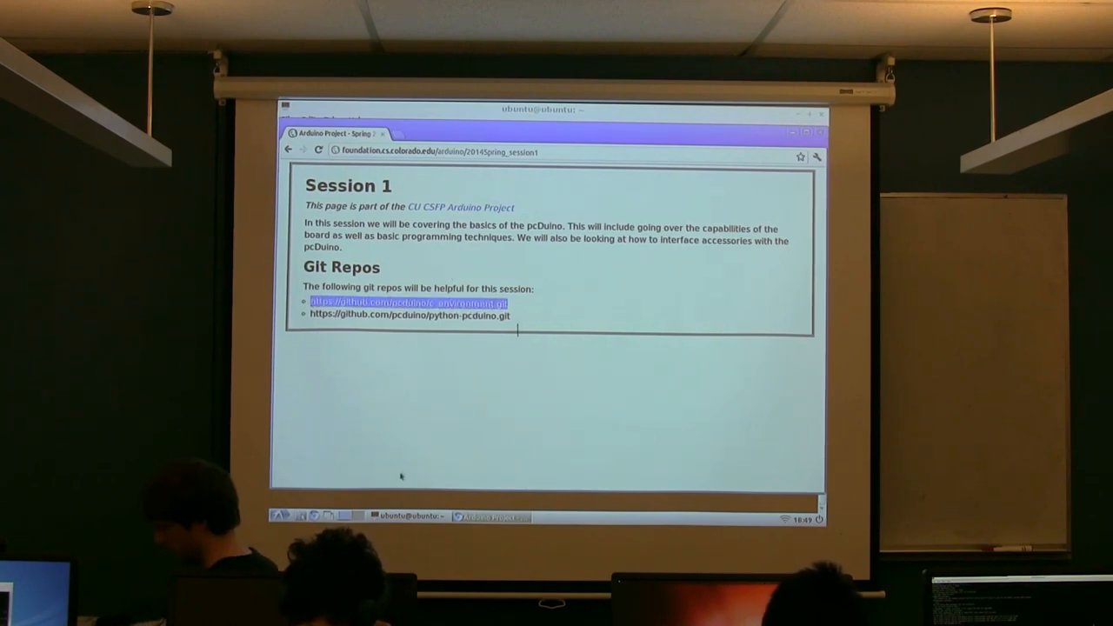
click(409, 516)
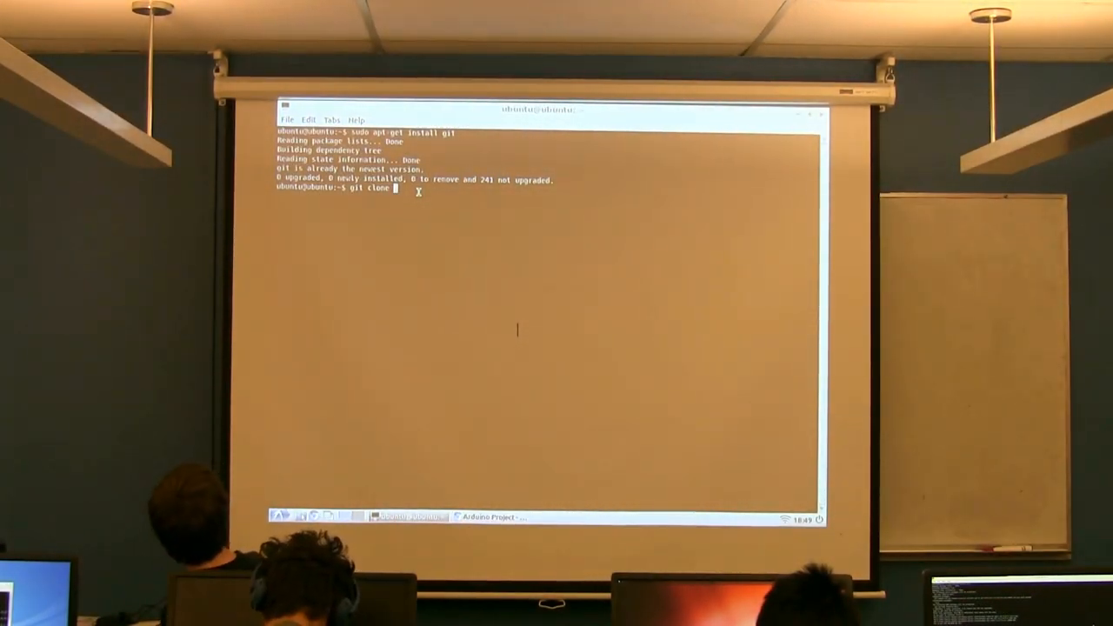
- Copy the c_environment.git link from the Session 1 page and paste it after git clone
key(alt+Tab)
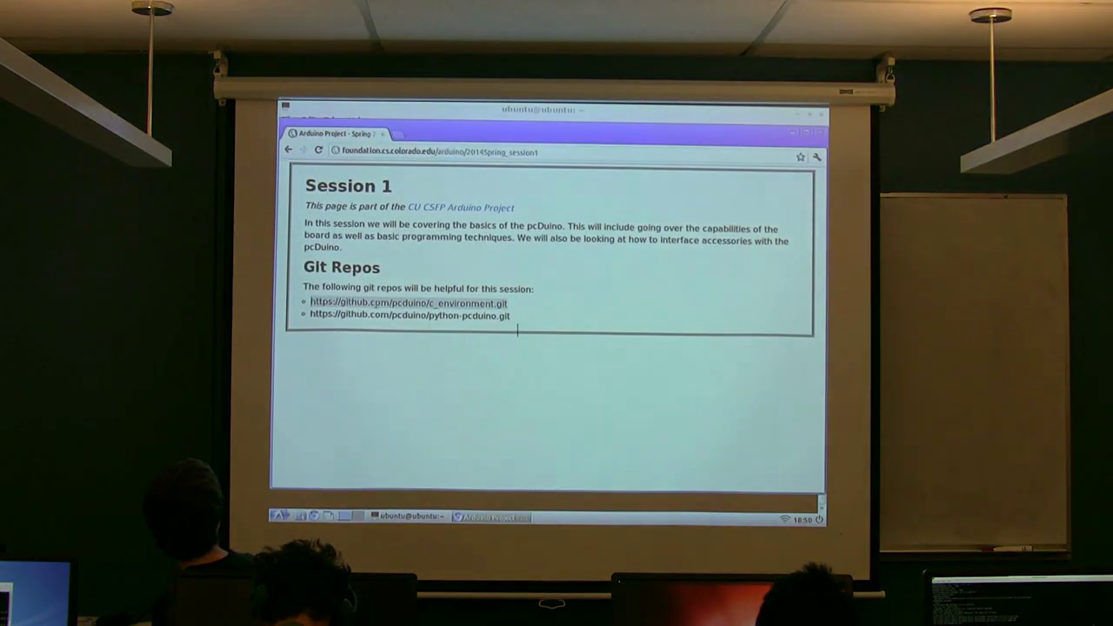
right_click(369, 303)
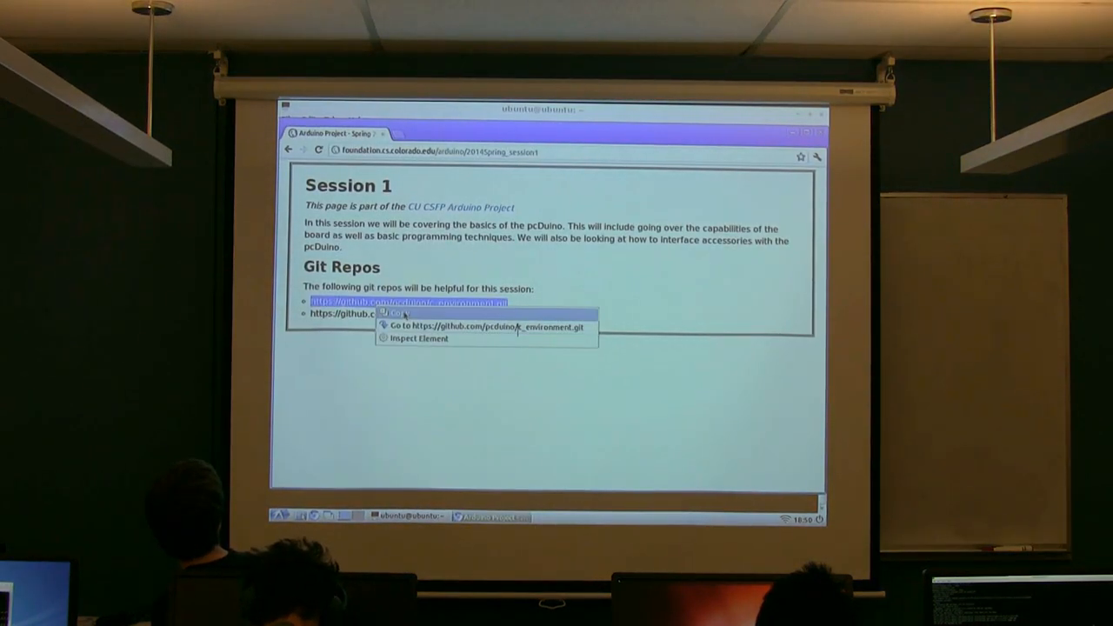
click(409, 309)
key(alt+Tab)
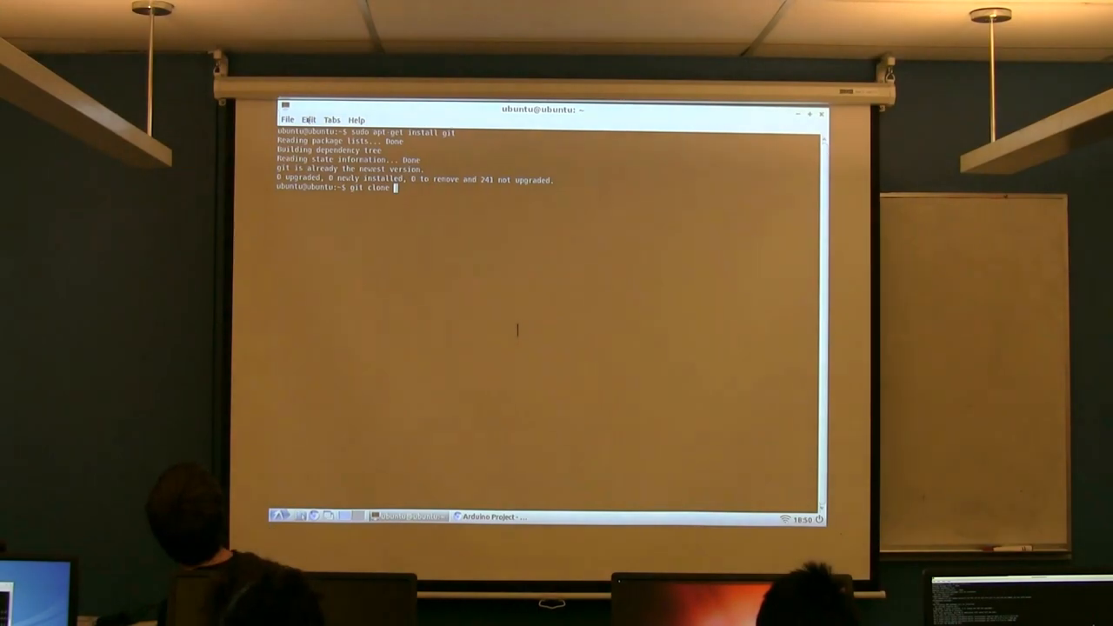
click(309, 119)
click(325, 144)
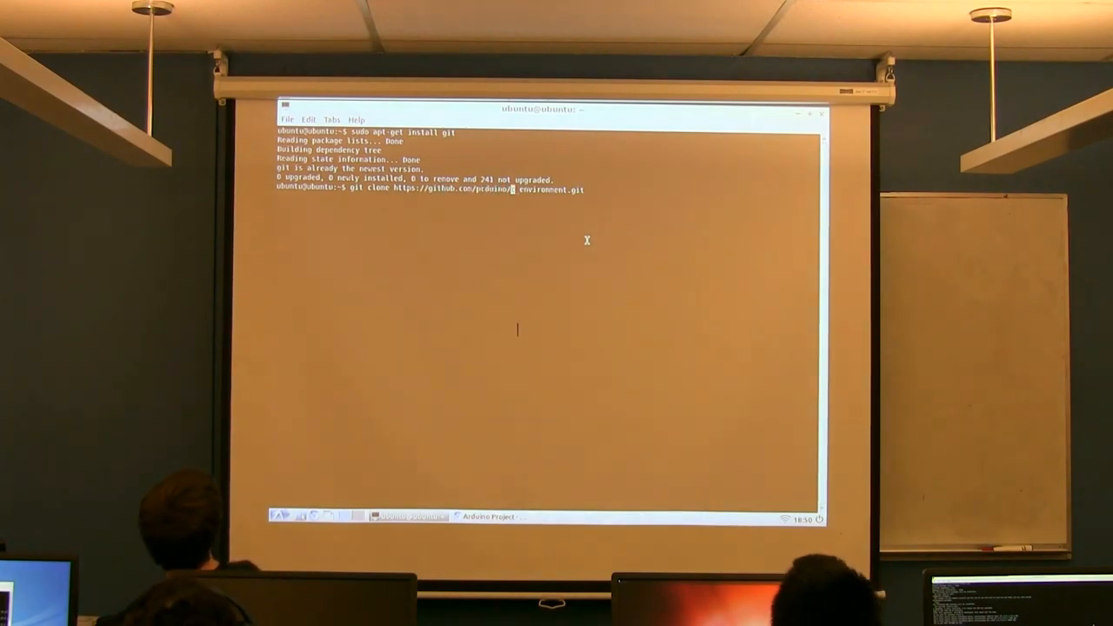
- Run the clone (c_environment already exists) and list the home folder with ls
key(Right)
key(Right)
key(Right)
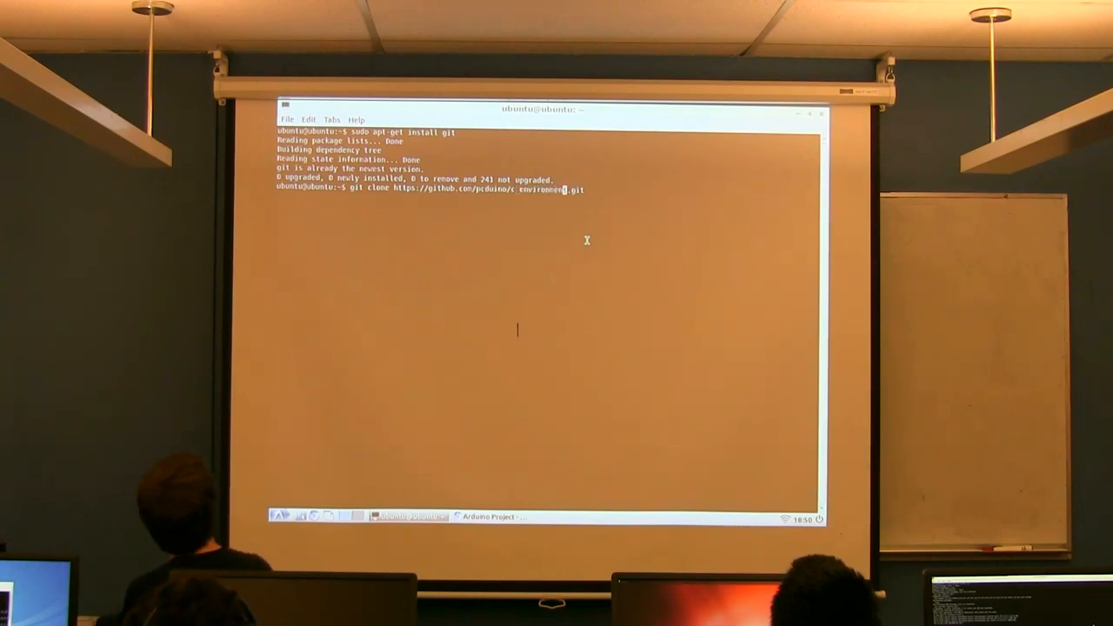
key(Right)
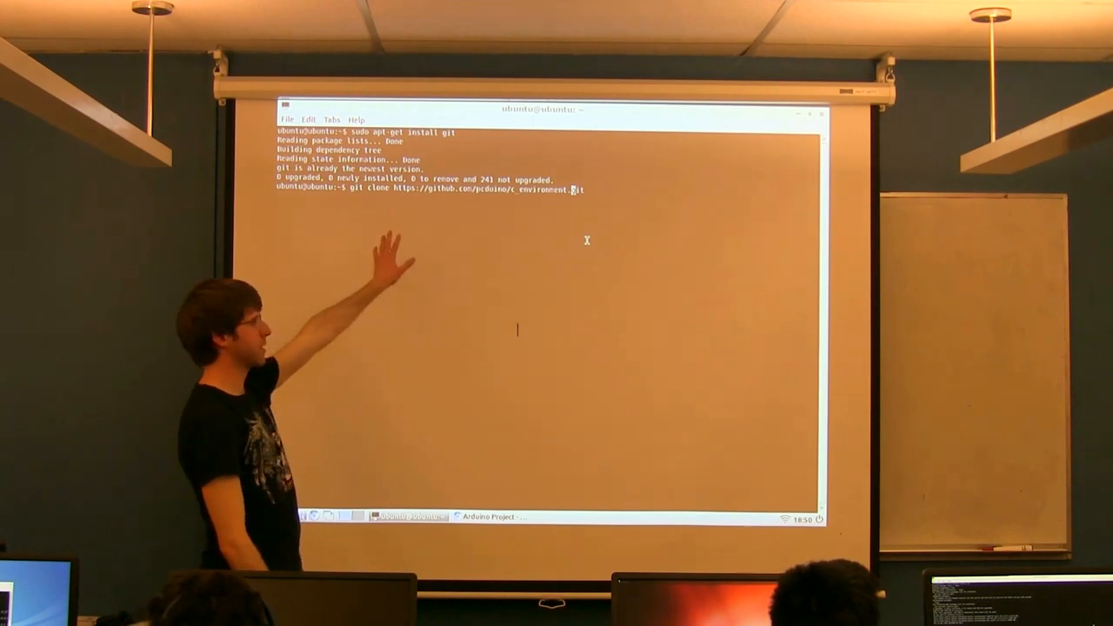
key(Return)
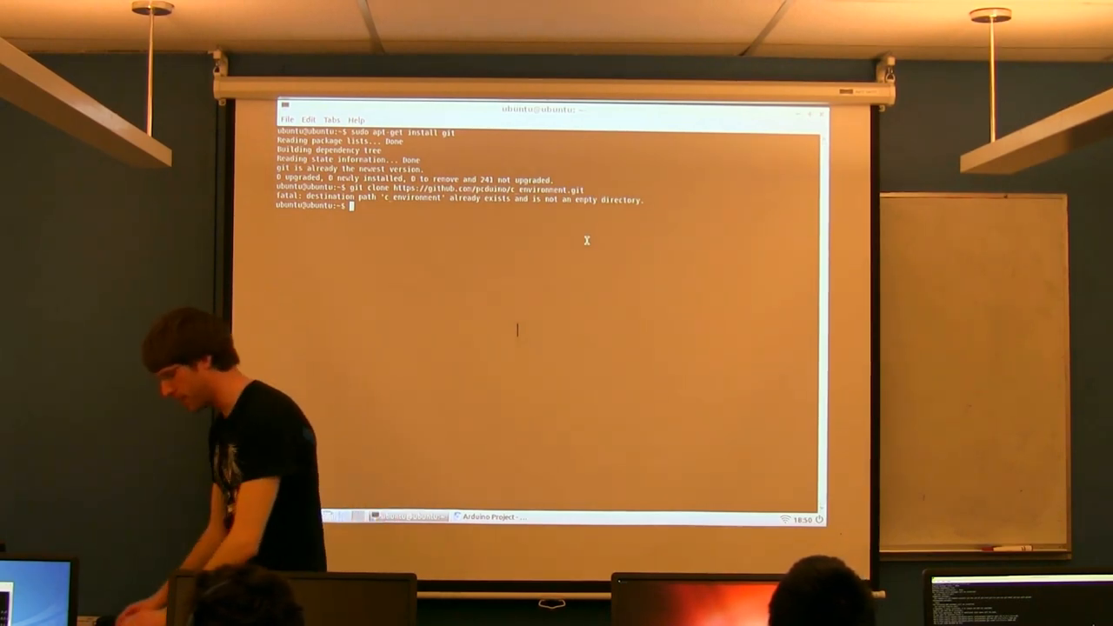
text(ls)
key(Return)
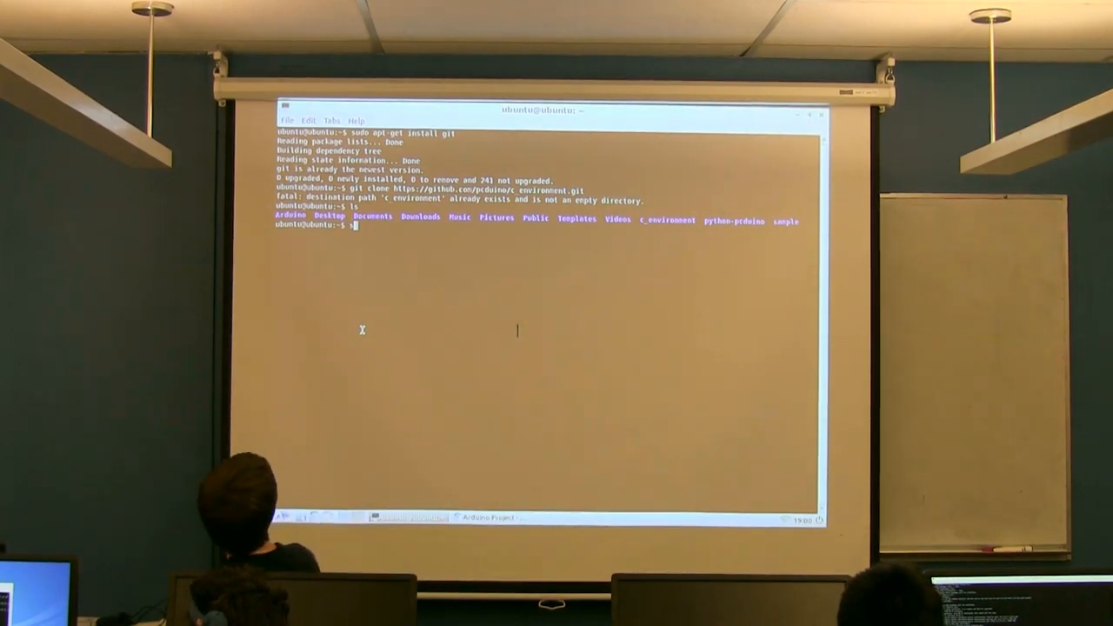
- Enter c_environment, build it with make, and list libarduino.a and libarduino.so
key(BackSpace)
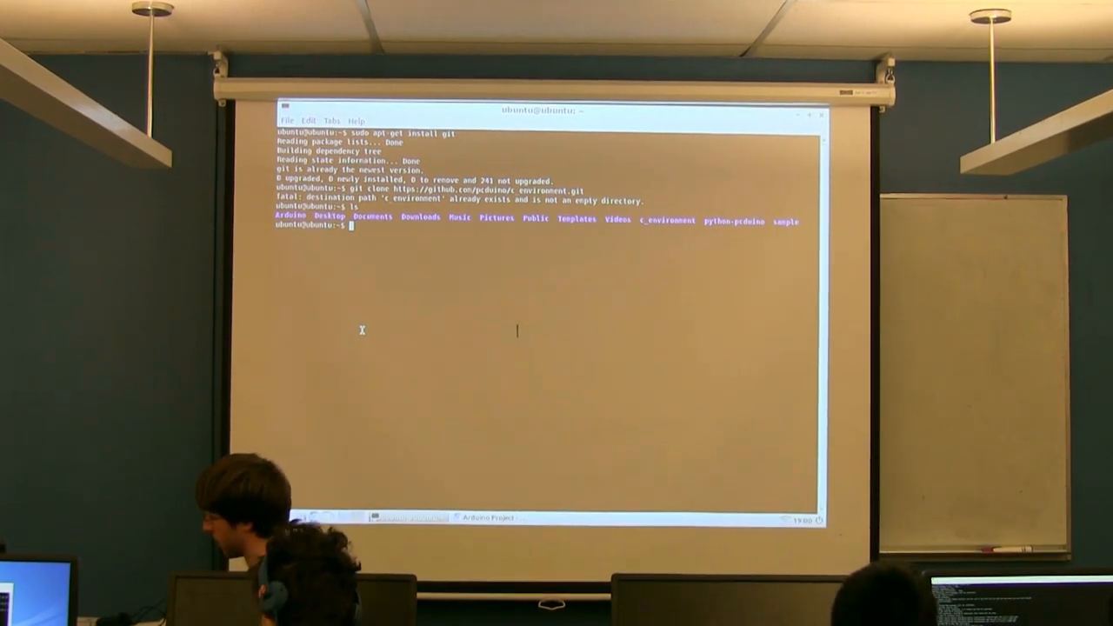
text(cd c)
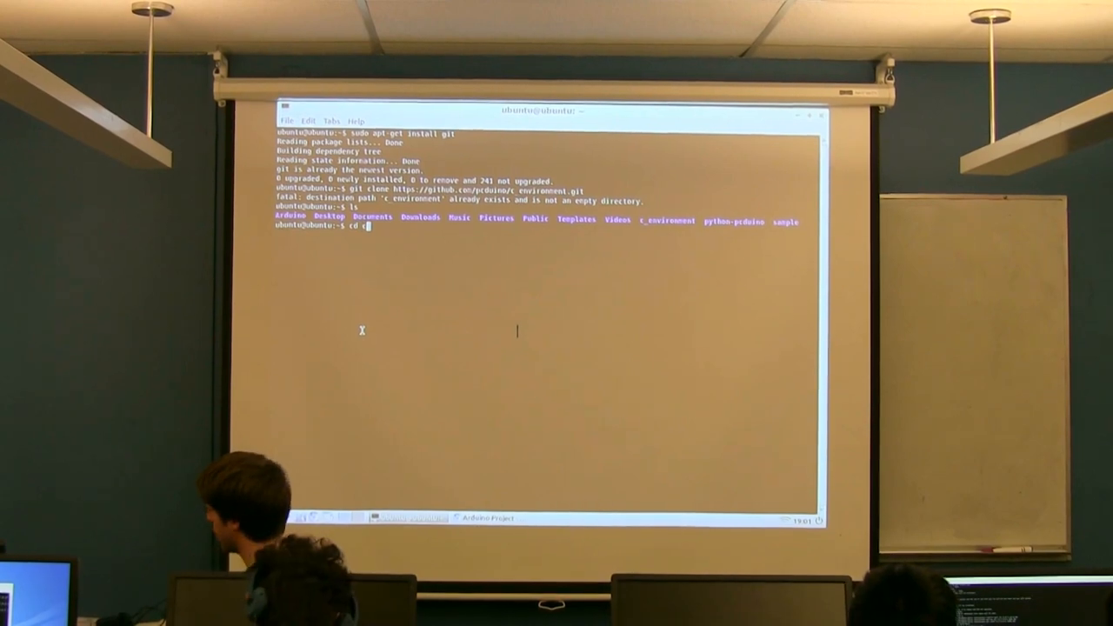
key(Tab)
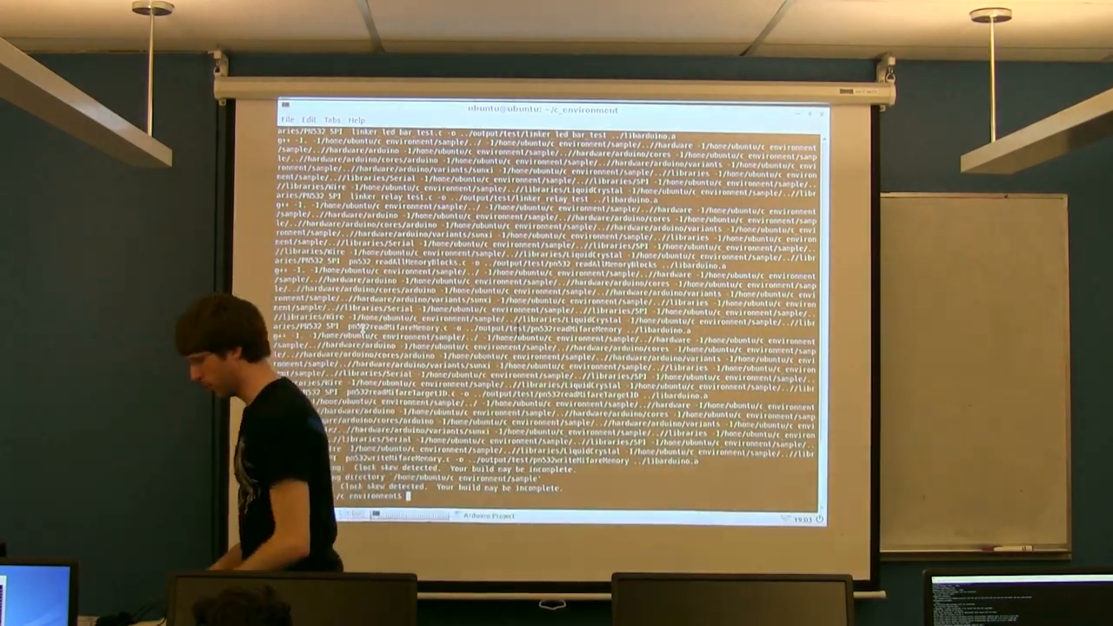
text(ls)
key(Return)
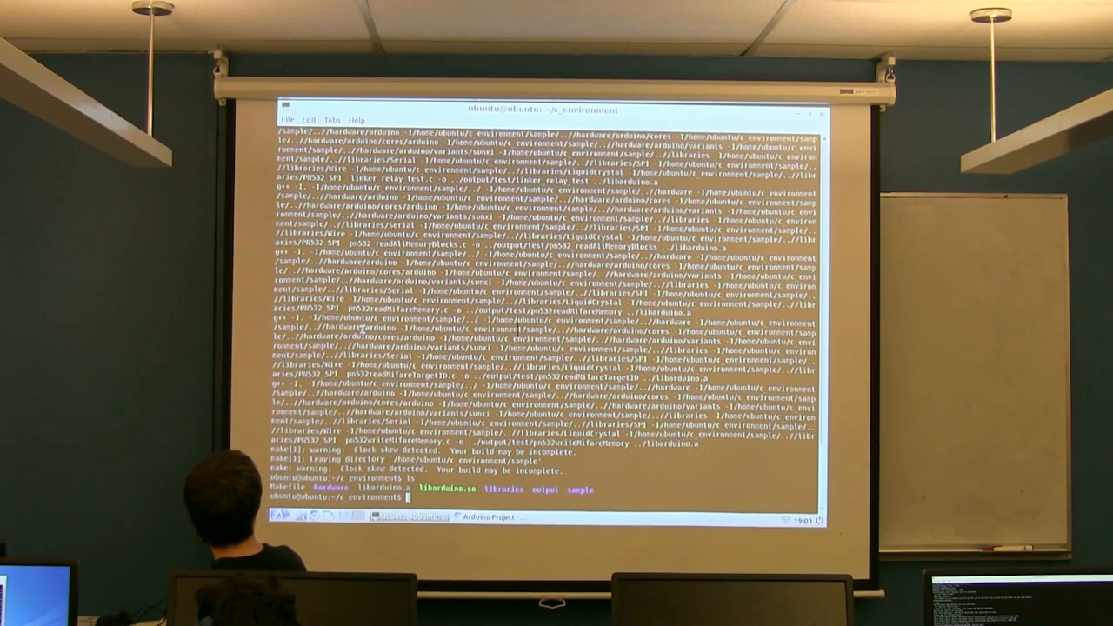
key(Return)
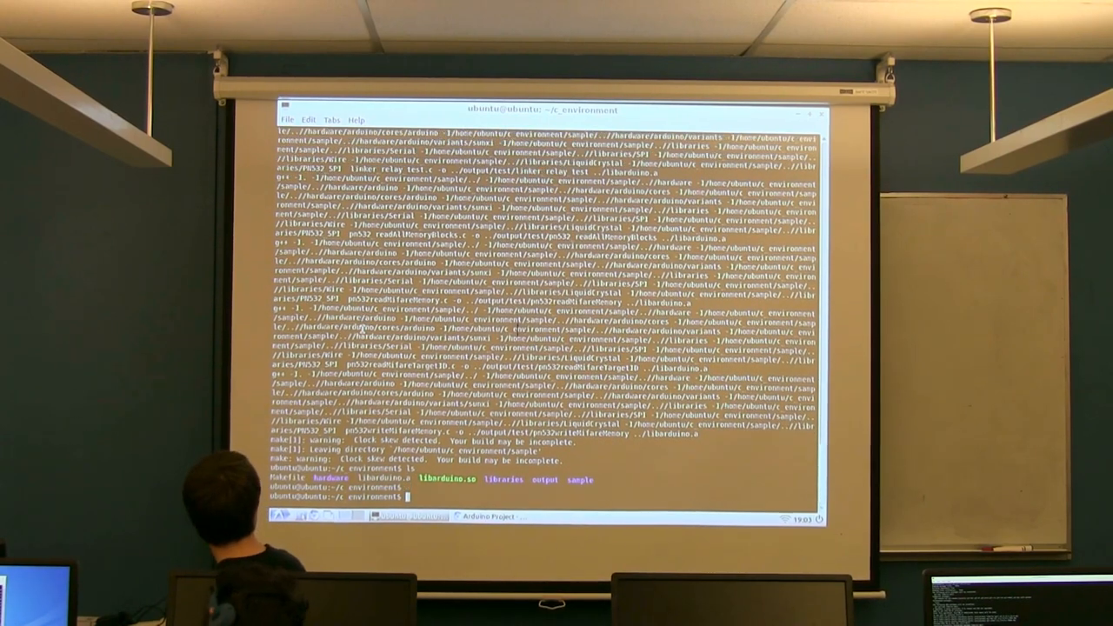
key(Return)
key(Return)
key(Return)
key(Return)
key(Return)
key(Return)
key(Return)
key(Return)
text(cd sample/)
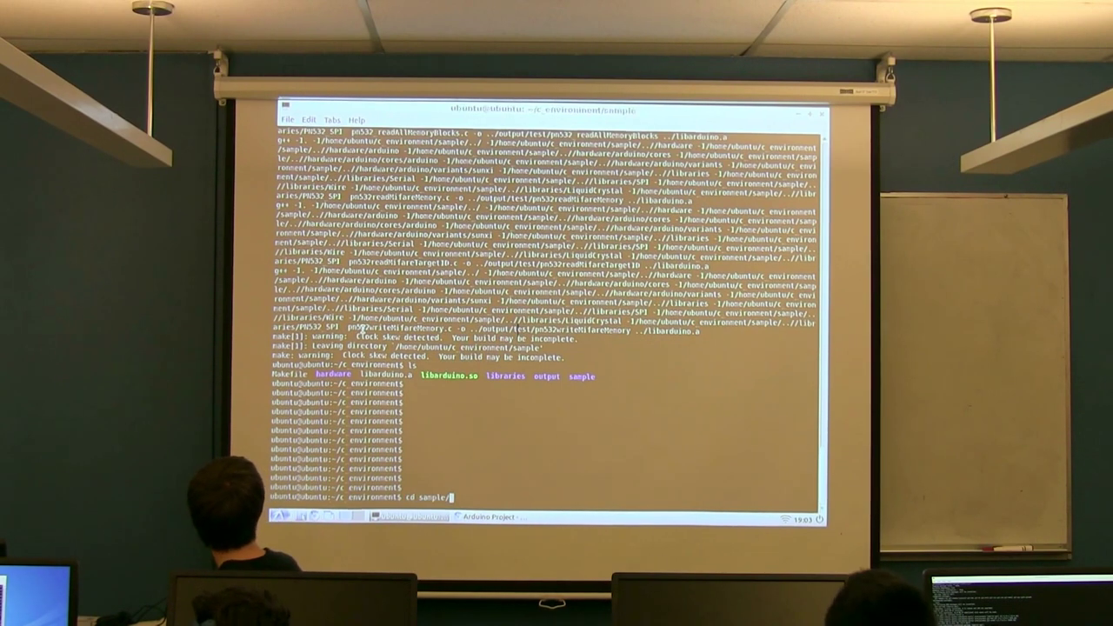
- Move into the sample folder and list its test source files
key(Return)
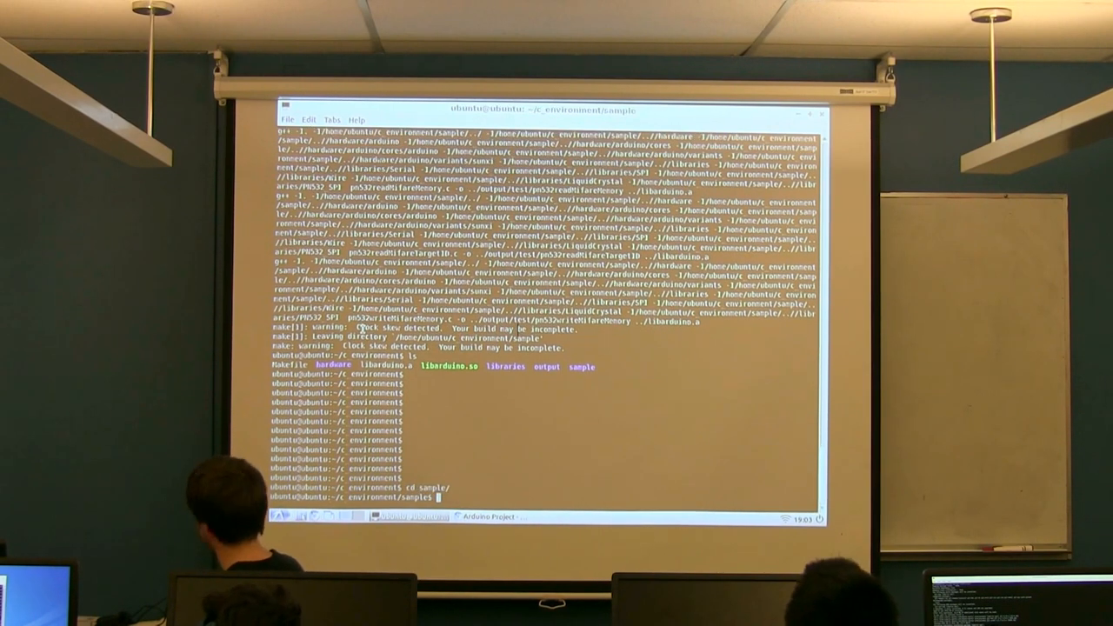
text(ls)
key(Return)
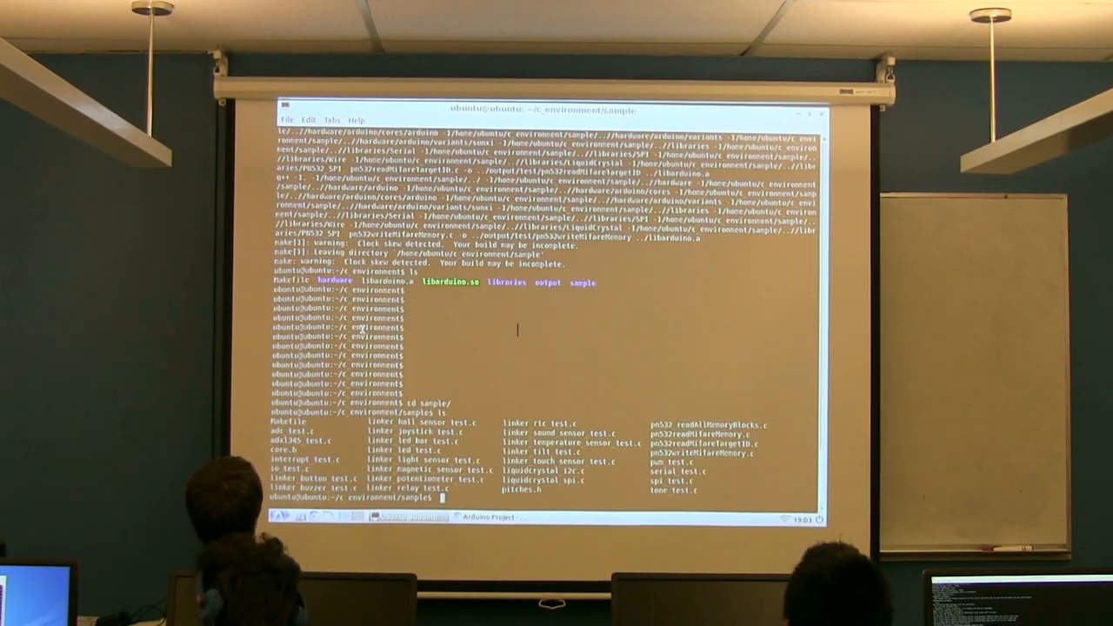
key(Return)
key(Return)
key(Return)
key(Return)
key(Return)
key(Return)
key(Return)
key(Return)
key(Return)
key(Return)
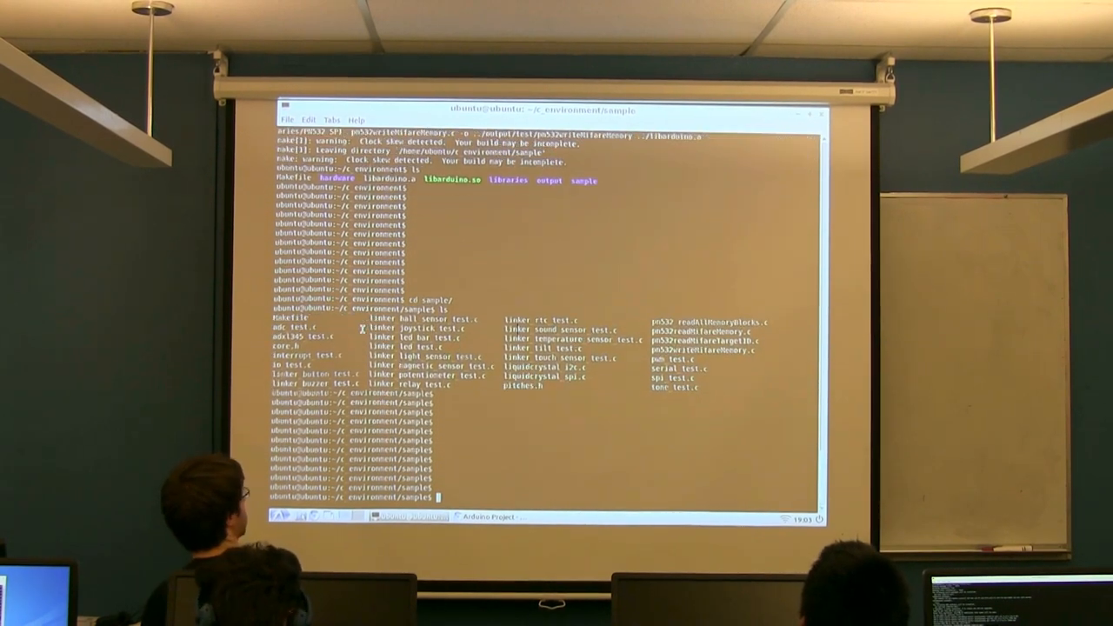
key(Return)
key(Return)
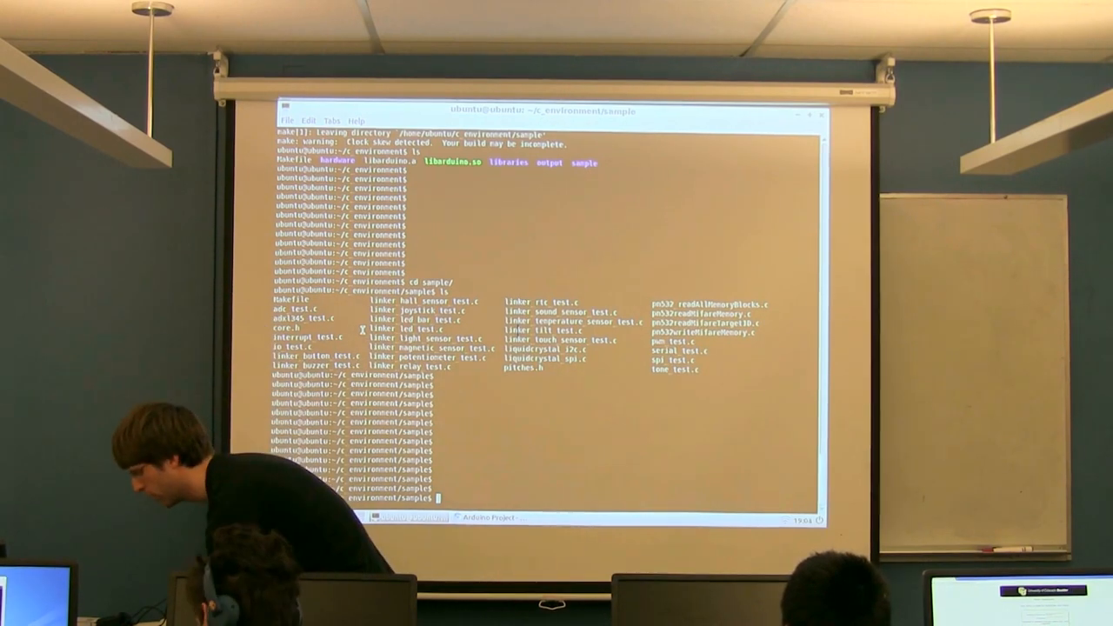
text(make)
- Run make to compile all sample test programs, then list the sample folder
key(Return)
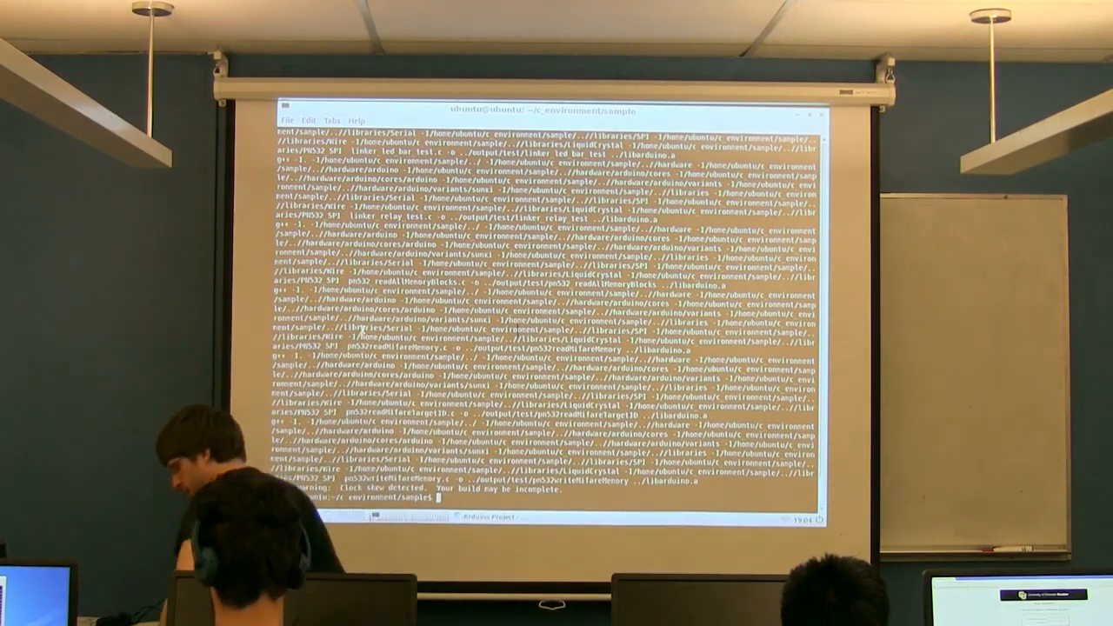
key(Return)
key(Return)
key(Return)
key(Return)
key(Return)
key(Return)
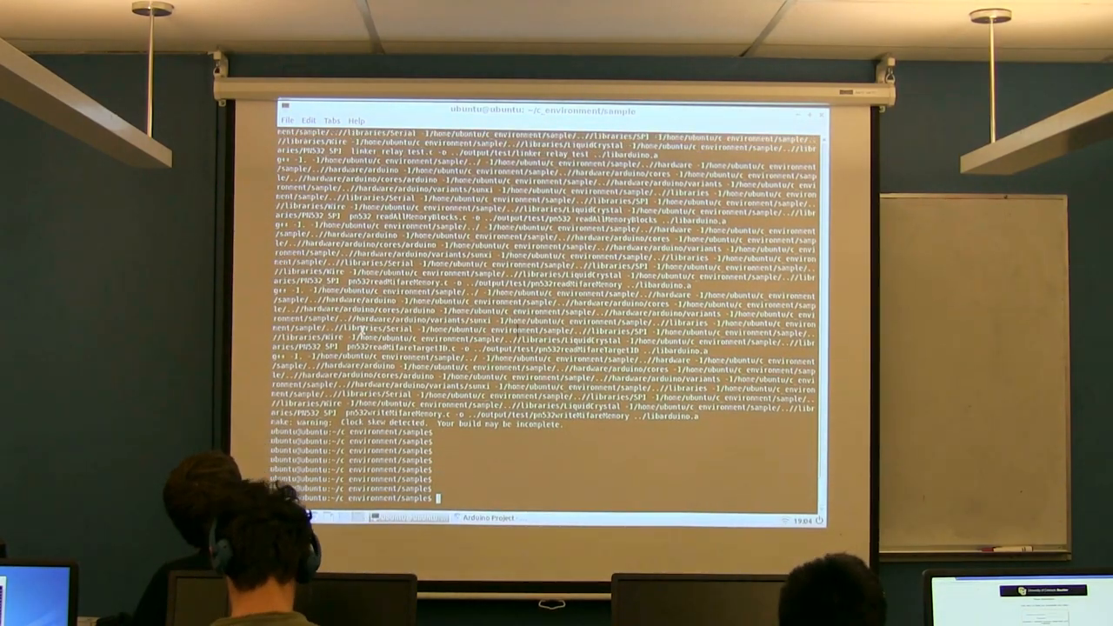
key(Return)
key(Return)
key(Return)
key(Return)
key(Return)
key(Return)
key(Return)
text(ls)
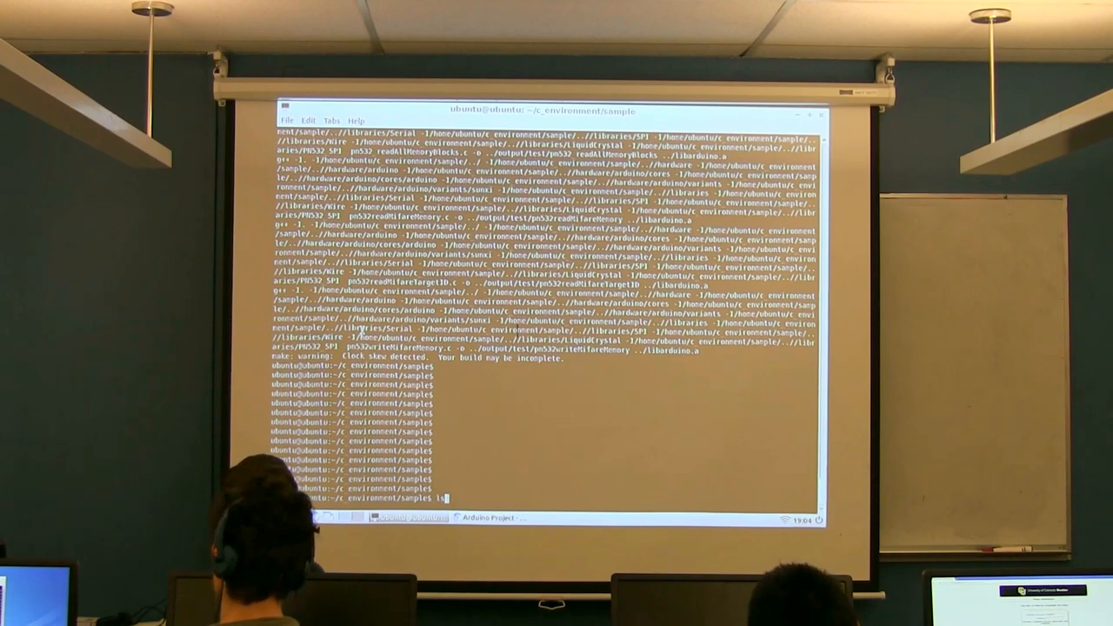
text(cd ../)
key(Return)
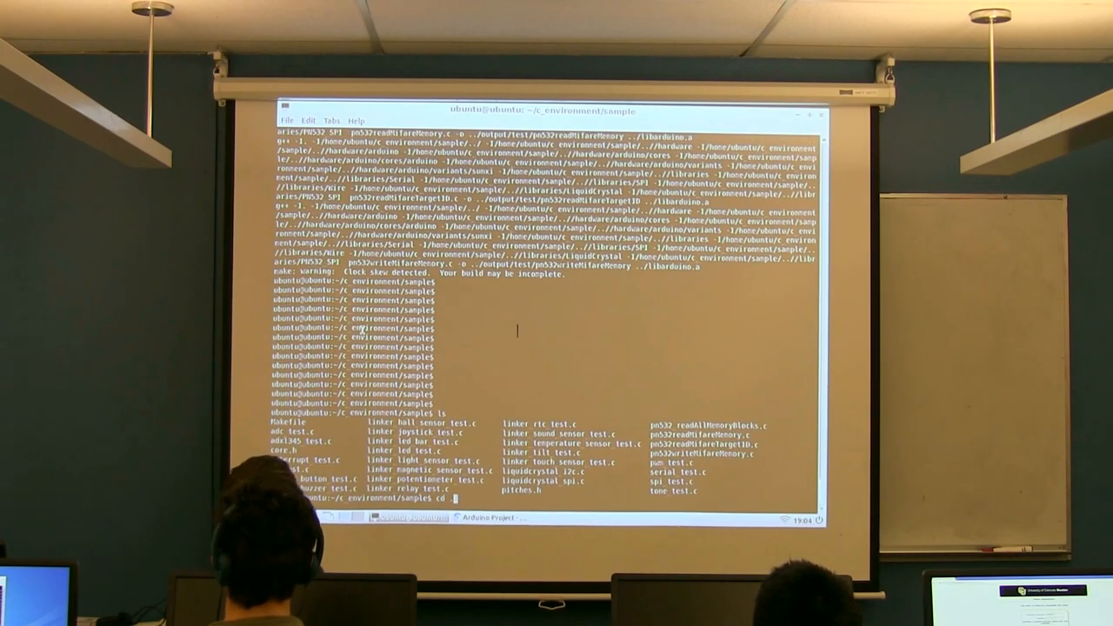
text(./)
- Go up to c_environment, then into output, listing each folder's contents
key(Return)
text(ls)
key(Return)
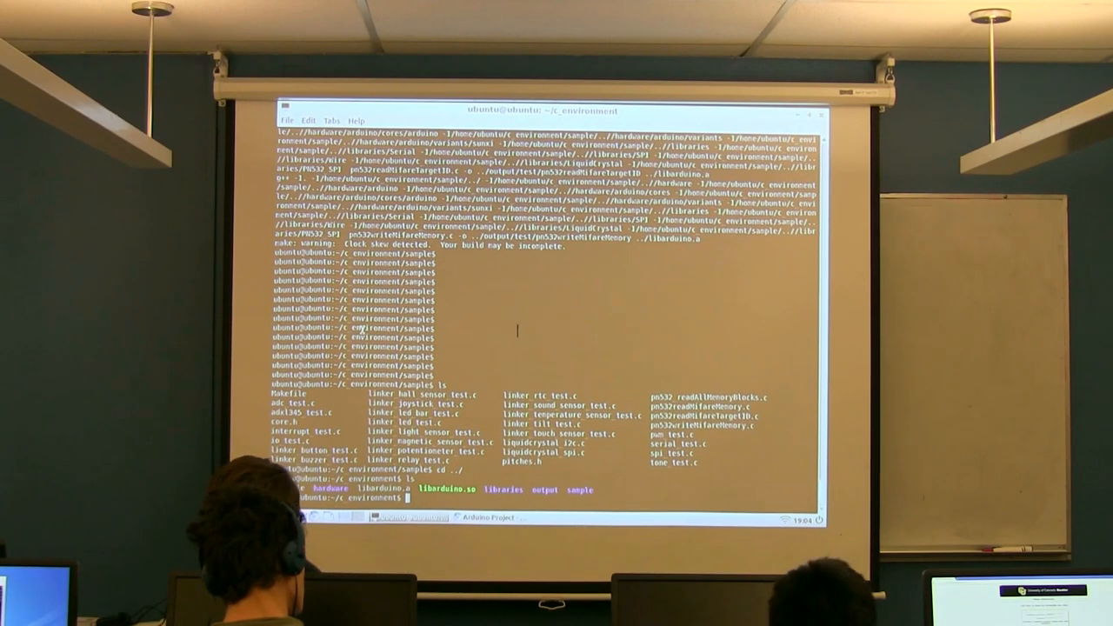
key(Return)
key(Return)
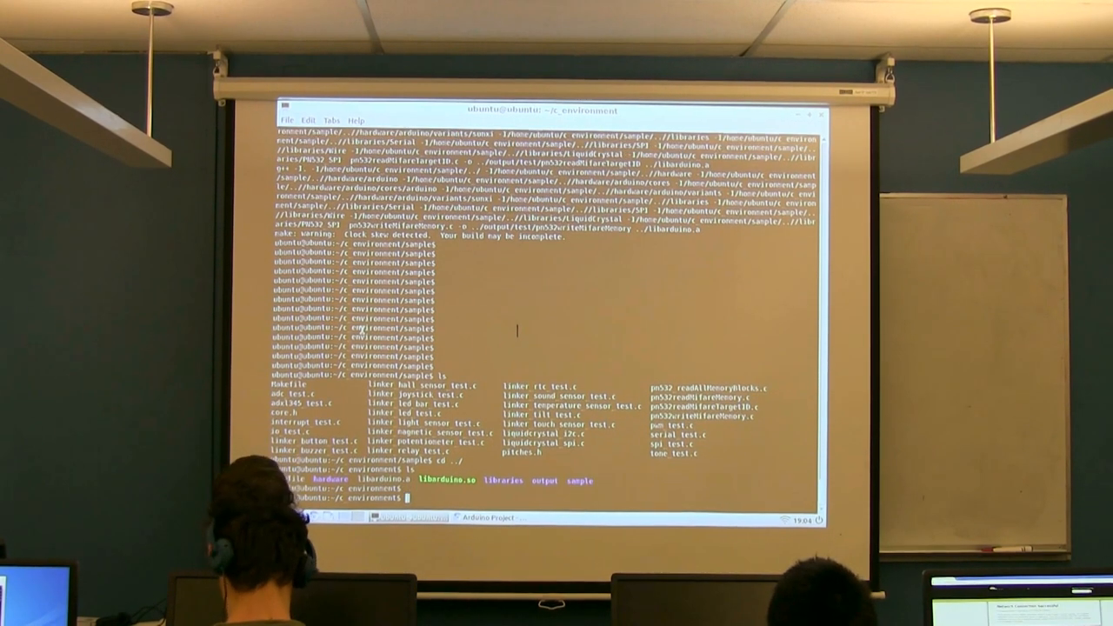
key(Return)
key(Return)
text(cd output/)
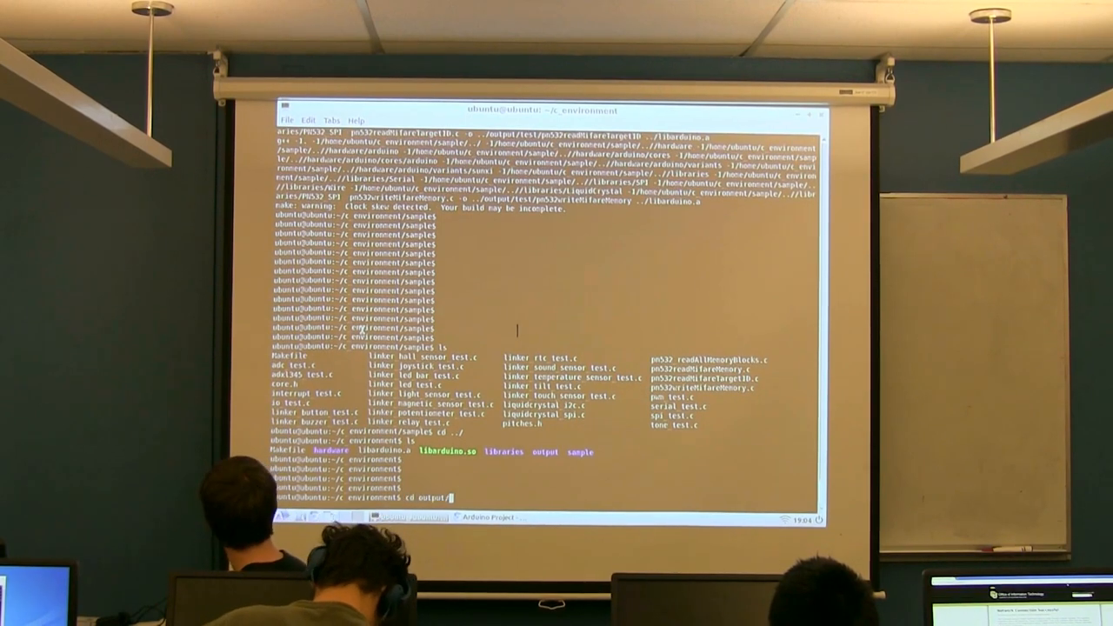
key(Return)
text(ls)
key(Return)
key(Return)
key(Return)
key(Return)
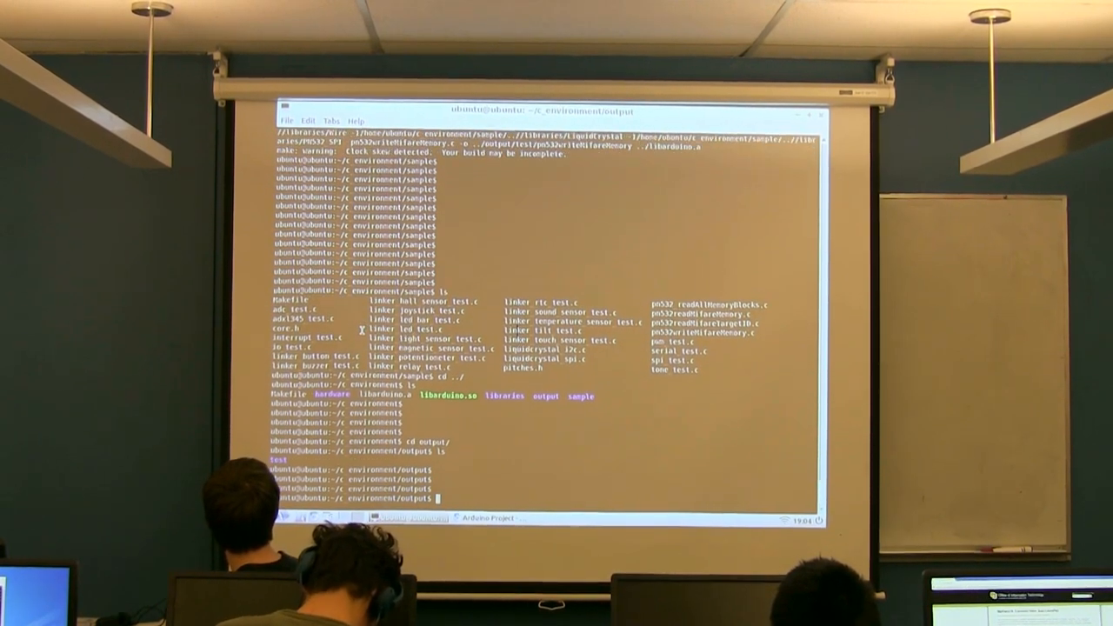
- Enter output/test and list the compiled test programs such as linker_led_test
key(Return)
key(Return)
key(Return)
key(Return)
key(Return)
key(Return)
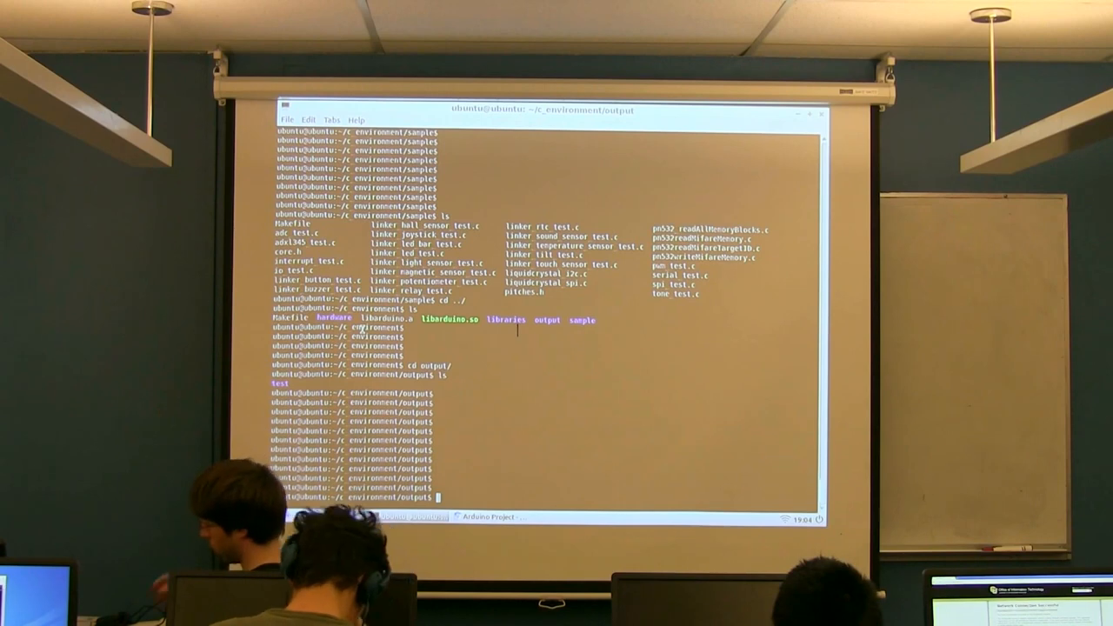
text(cd test/)
key(Return)
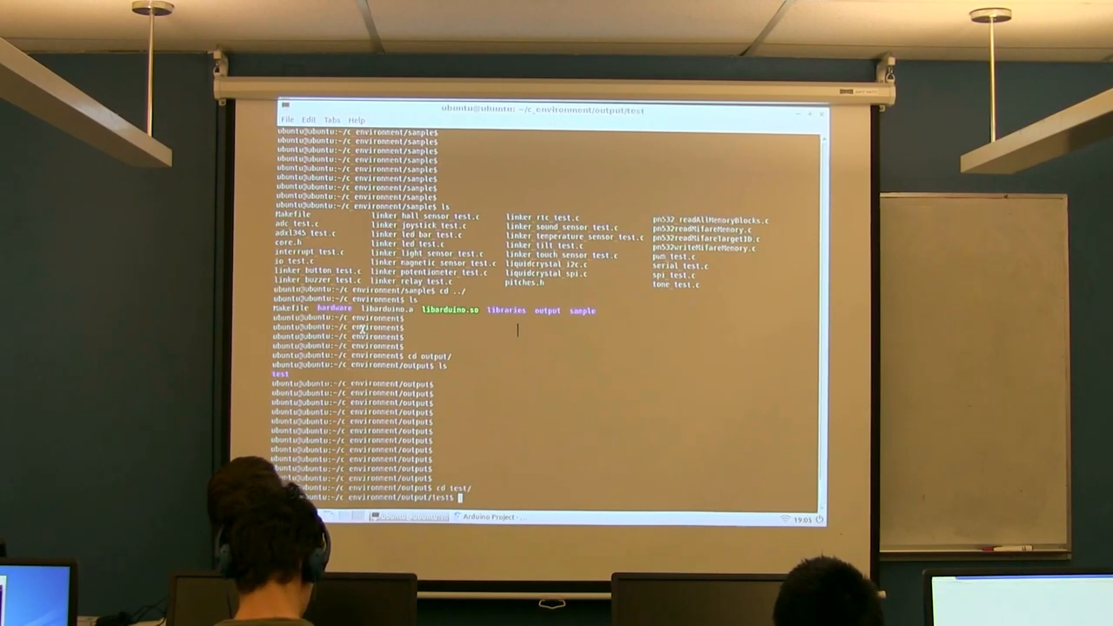
key(Return)
key(Return)
key(Return)
key(Return)
key(Return)
key(Return)
key(Return)
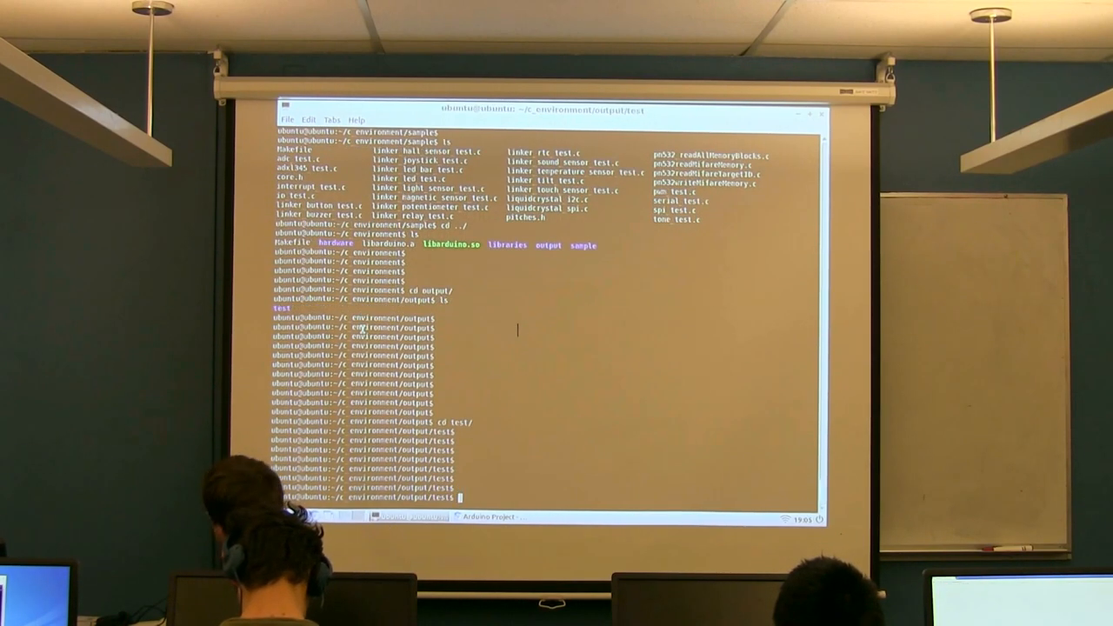
text(ls)
key(Return)
key(Return)
key(Return)
key(Return)
key(Return)
key(Return)
key(Return)
key(Return)
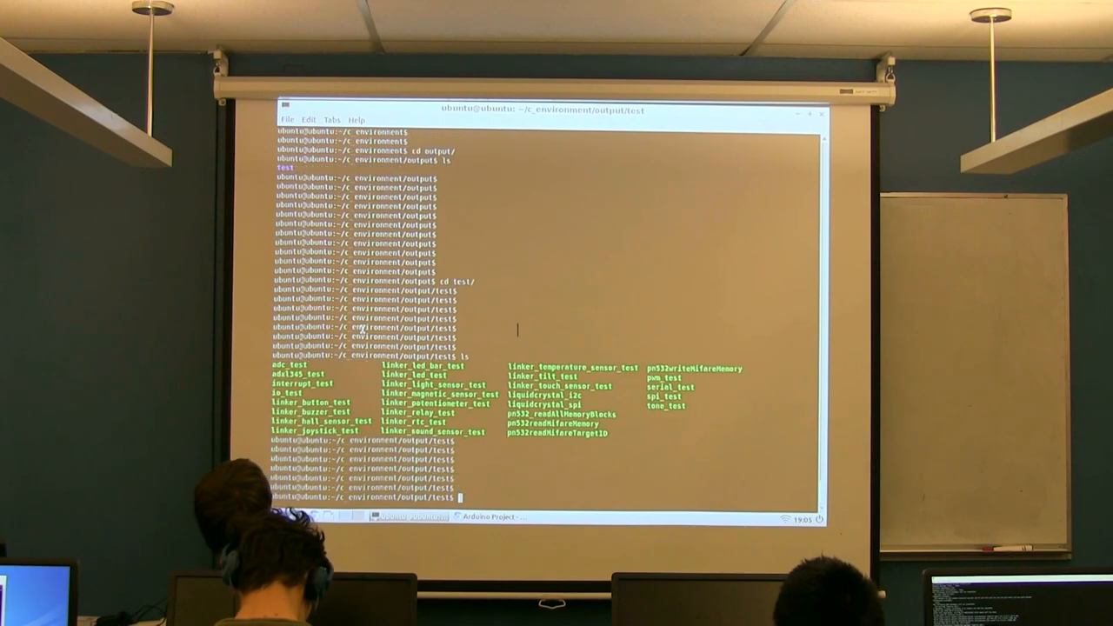
key(Return)
key(Return)
key(Return)
key(Return)
key(Return)
key(Return)
text(./linker_led_test)
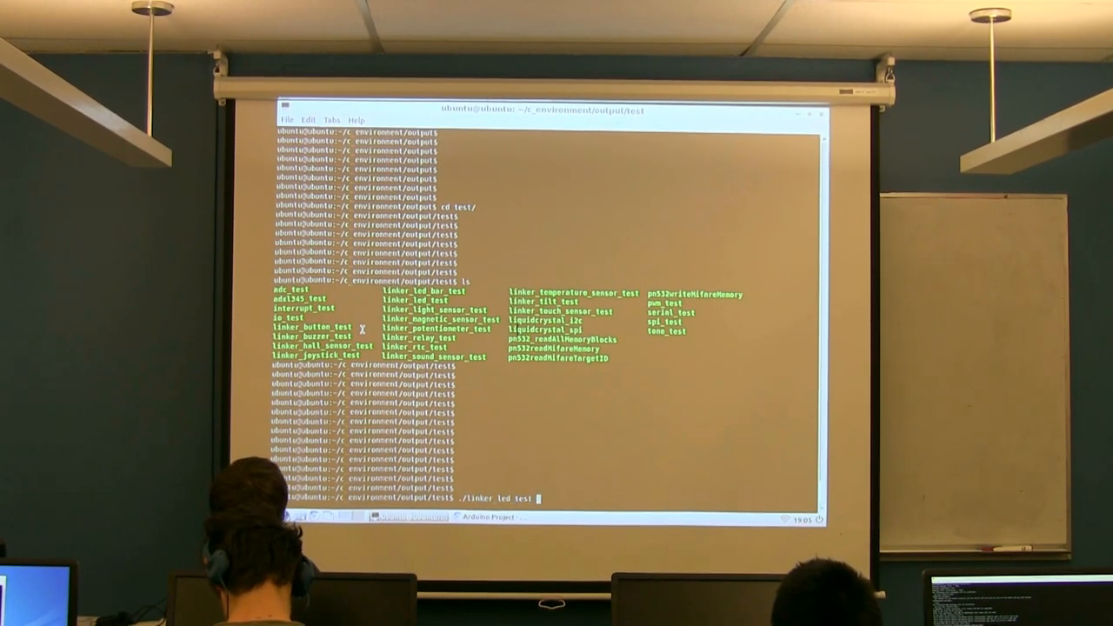
- Run ./linker_led_test bare for usage, then on pin 1 to blink the LED, and stop it with Ctrl+C
key(Return)
key(Return)
key(Return)
key(Return)
key(Return)
key(Return)
key(Return)
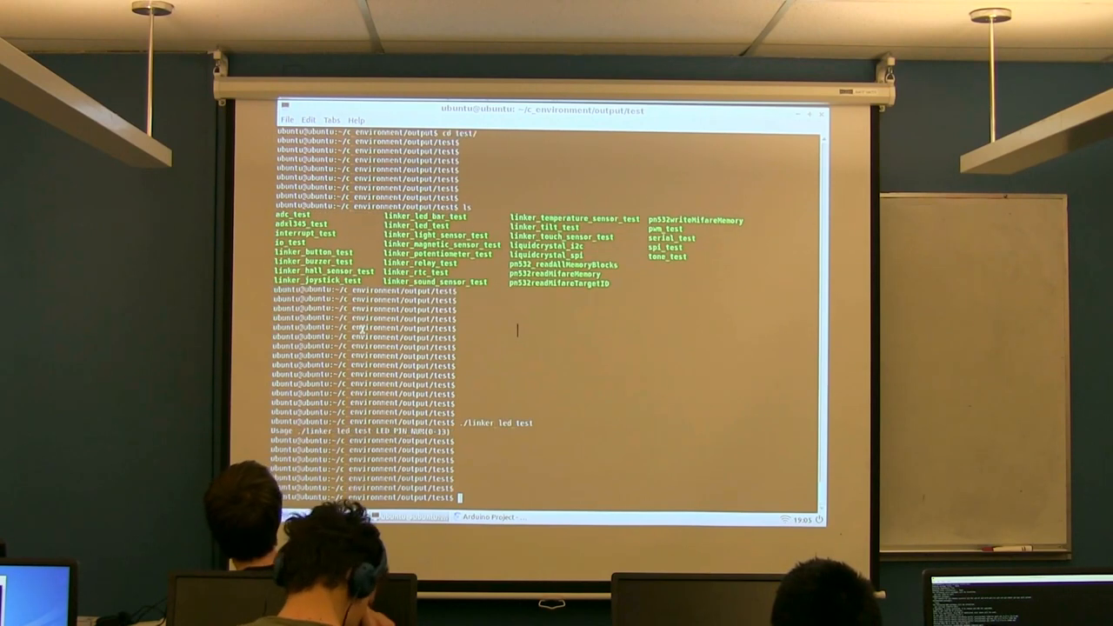
key(Return)
key(Return)
key(Return)
key(Return)
key(Return)
key(Return)
key(Return)
key(Return)
key(Return)
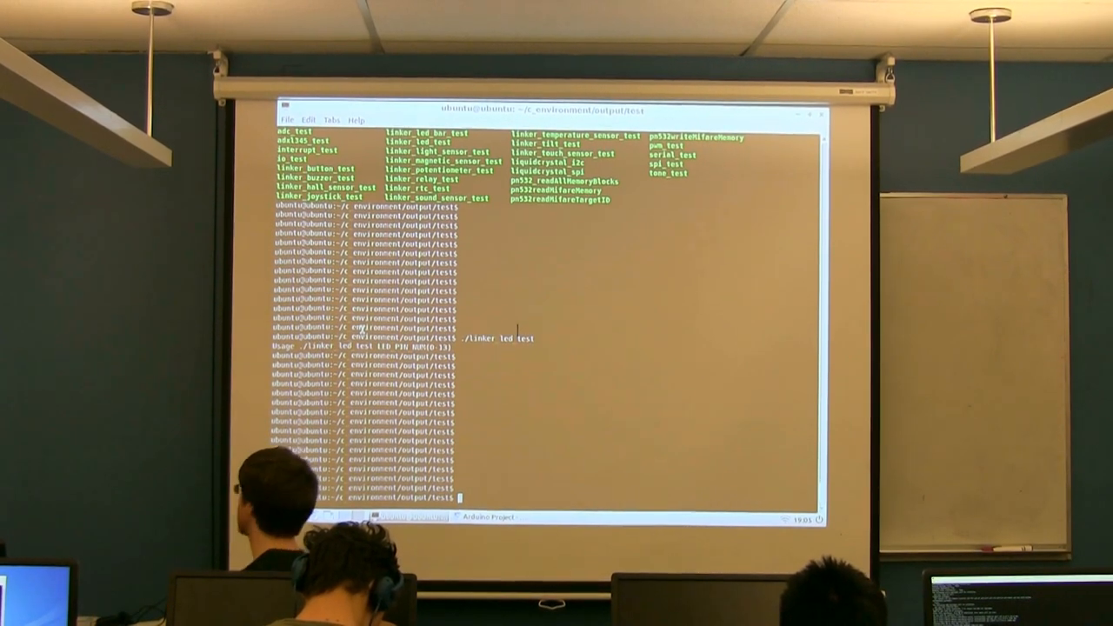
key(Up)
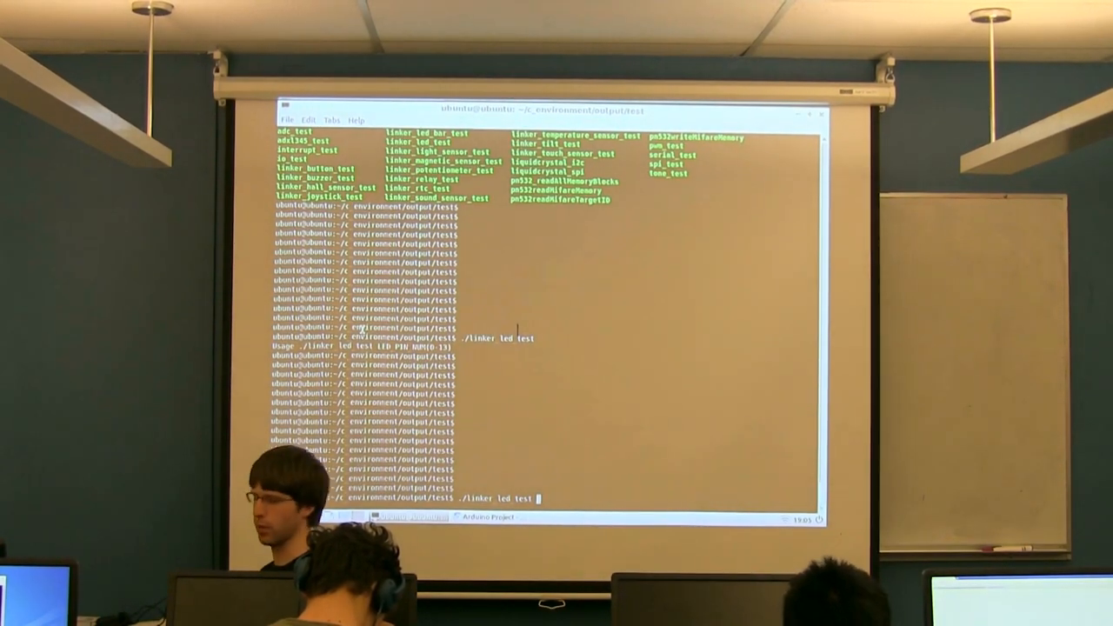
text(3)
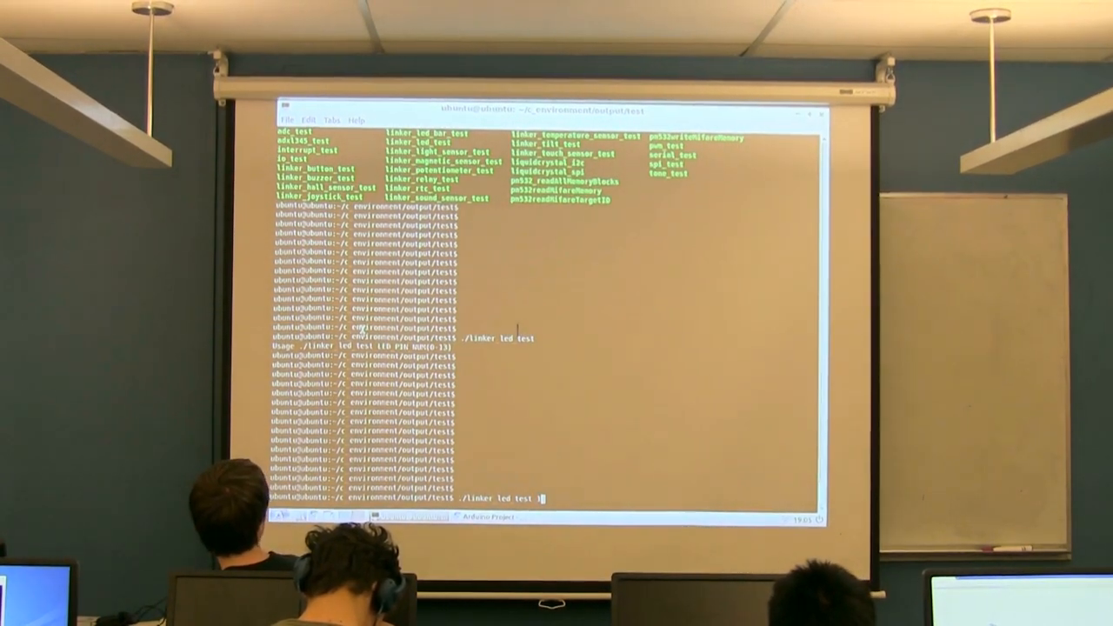
key(Return)
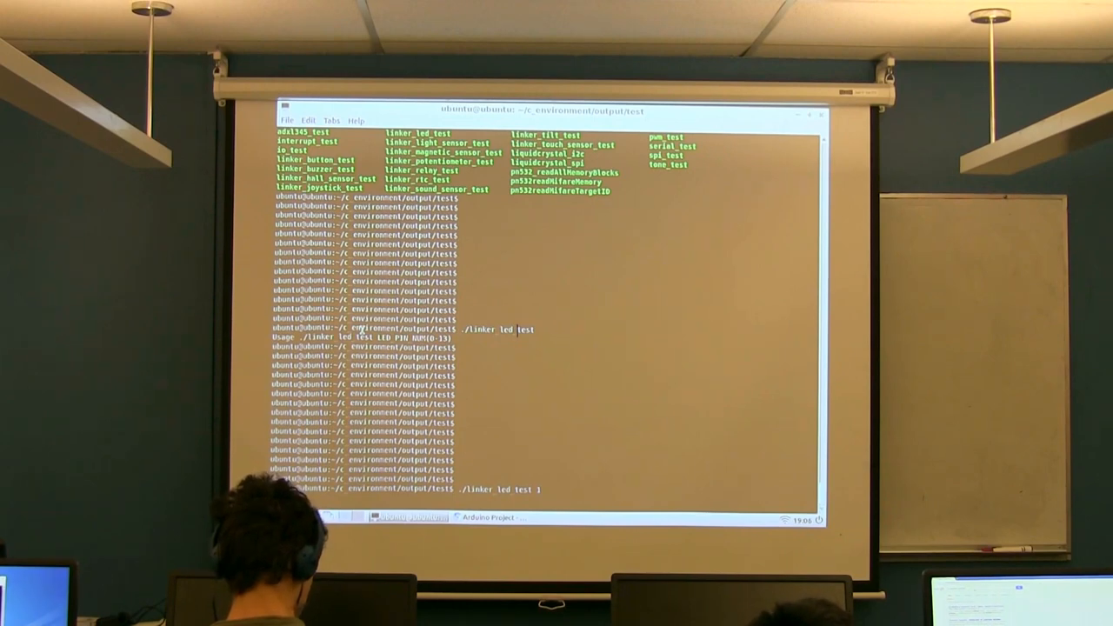
key(Return)
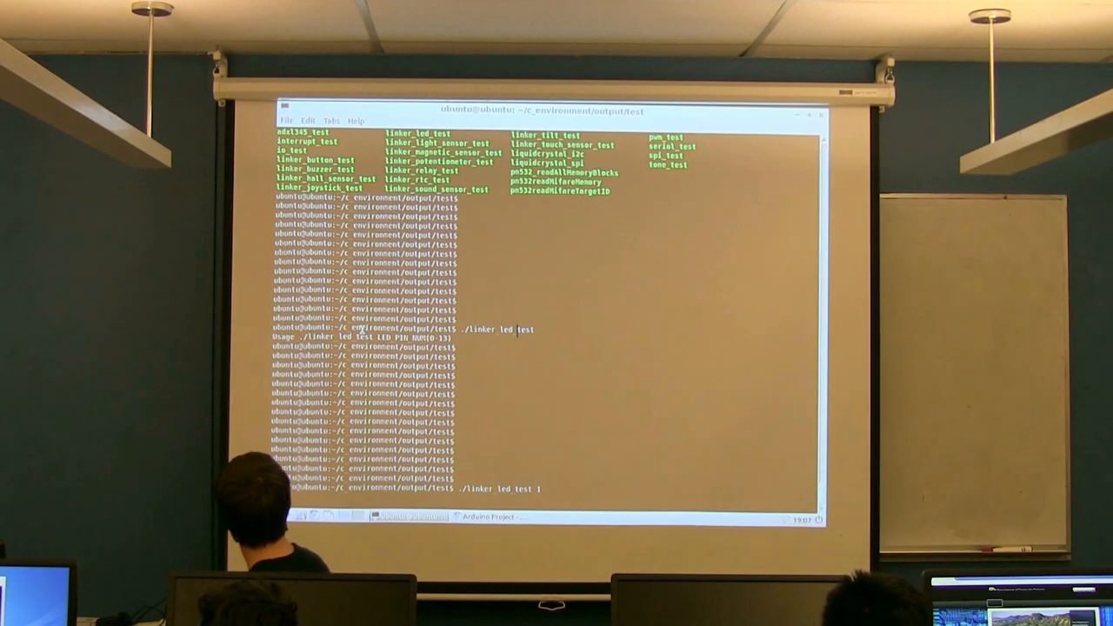
key(ctrl+c)
- Return to ../../sample/, list its sources, and erase a partly typed editor command
key(Return)
key(Return)
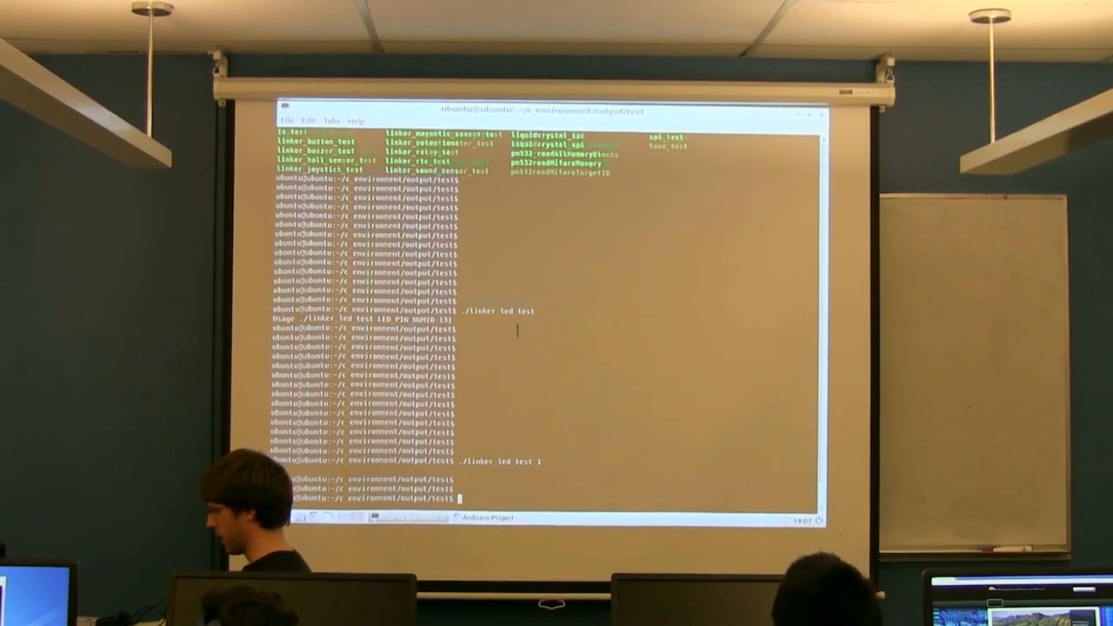
key(Return)
text(cd ../..)
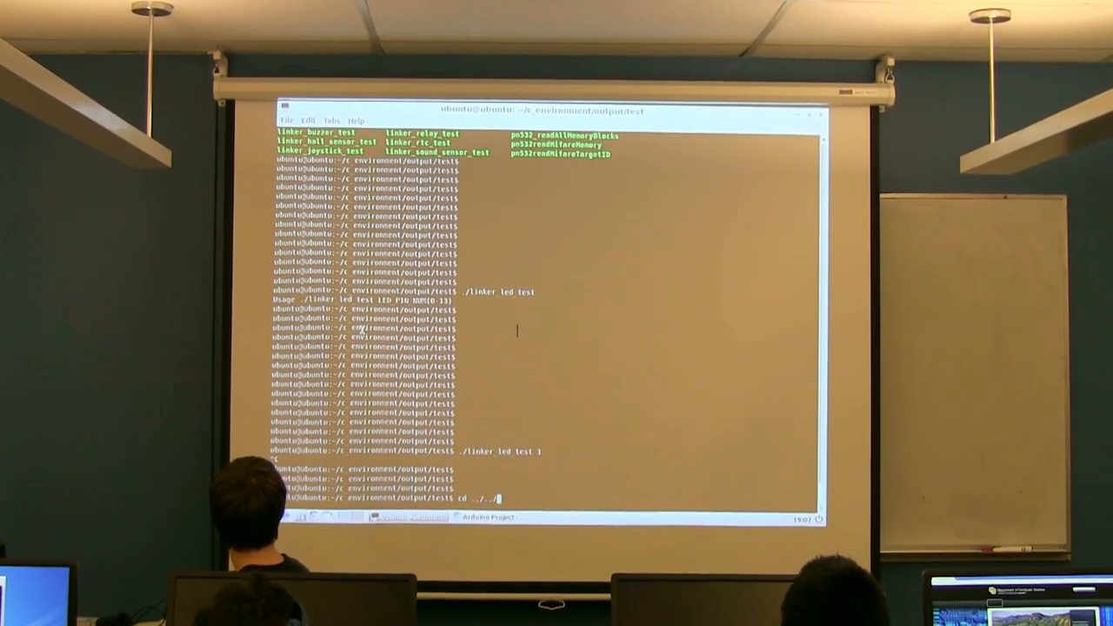
text(/sr)
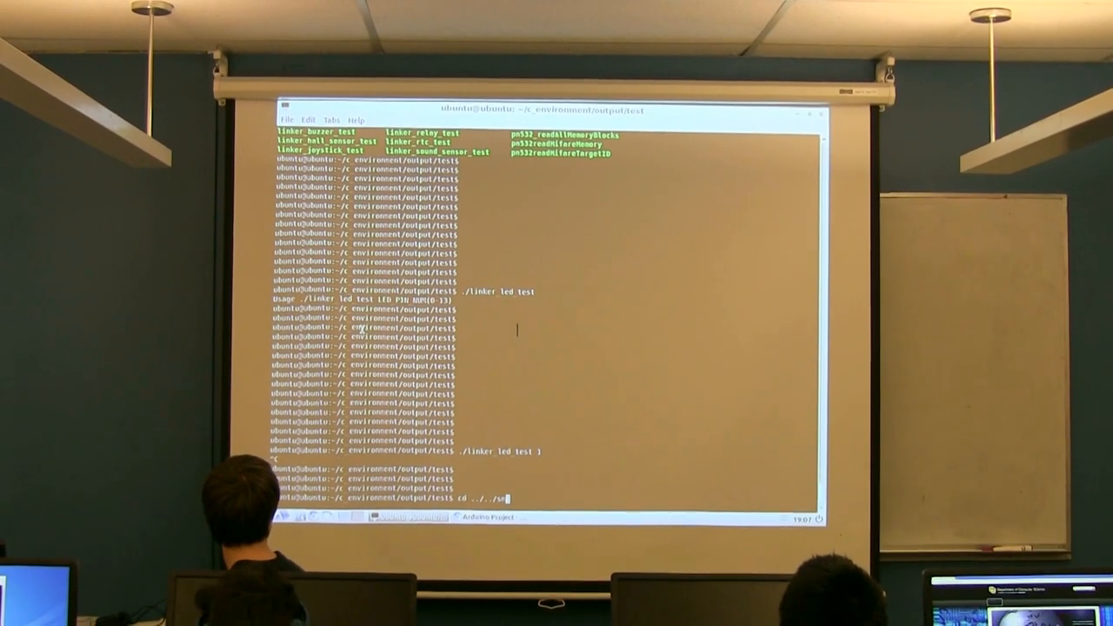
text(mple/)
key(Return)
key(Return)
key(Return)
key(Return)
key(Return)
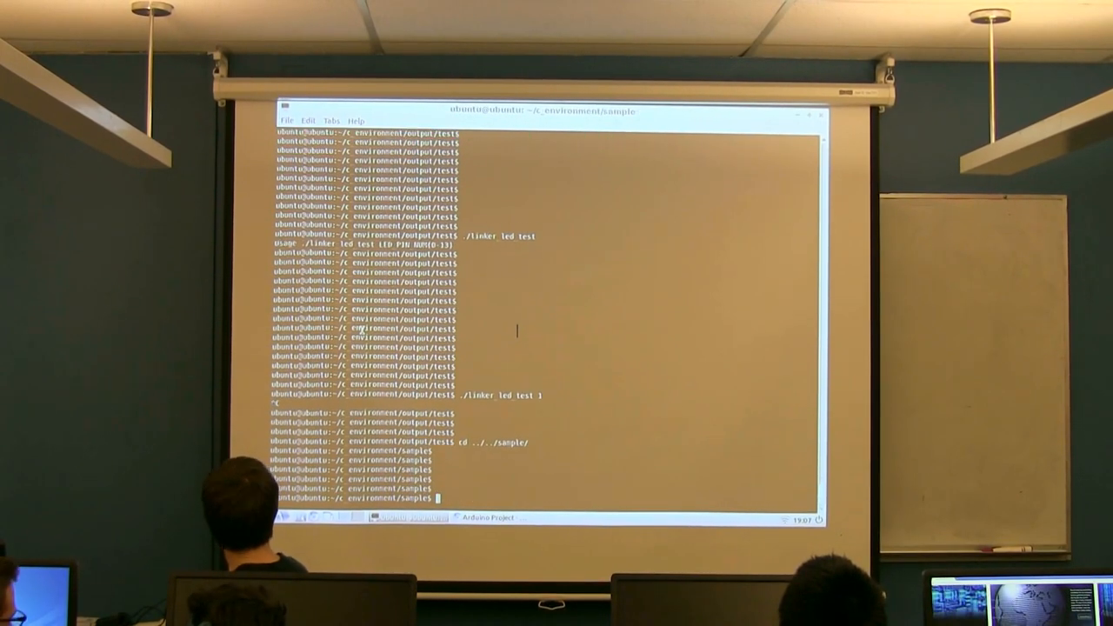
key(Return)
text(ls)
key(Return)
key(Return)
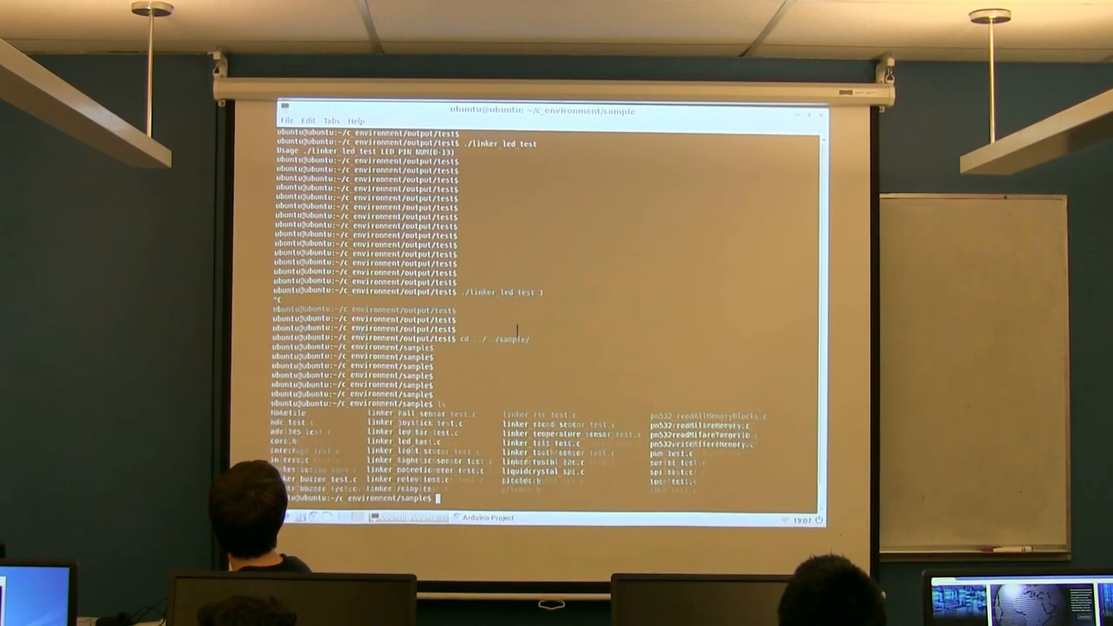
key(Return)
key(Return)
key(Return)
text(emacs)
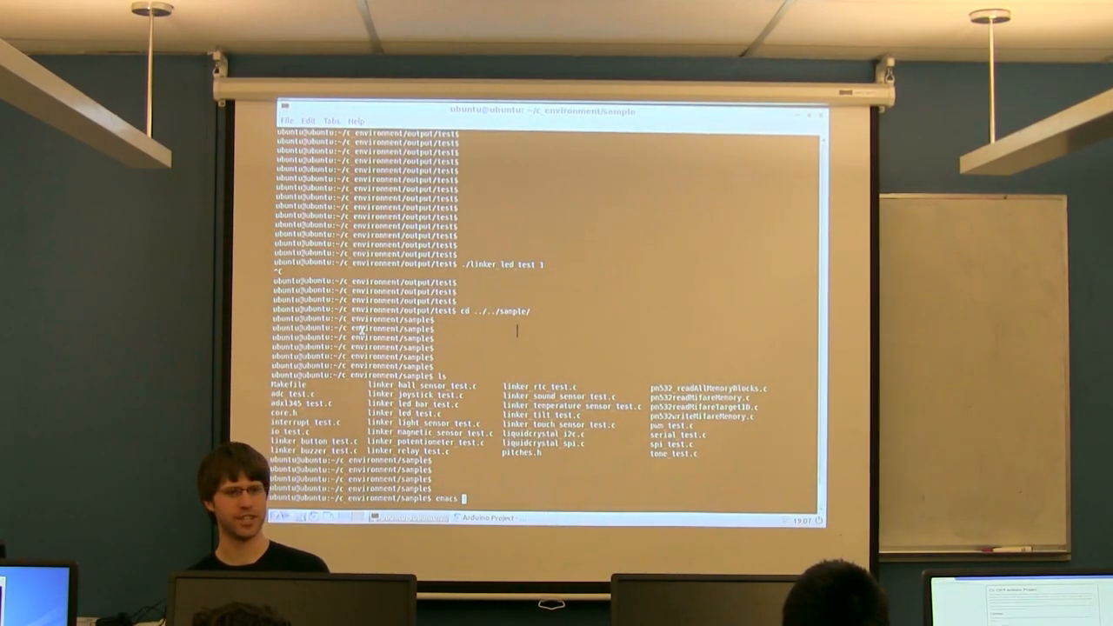
key(BackSpace)
key(BackSpace)
key(BackSpace)
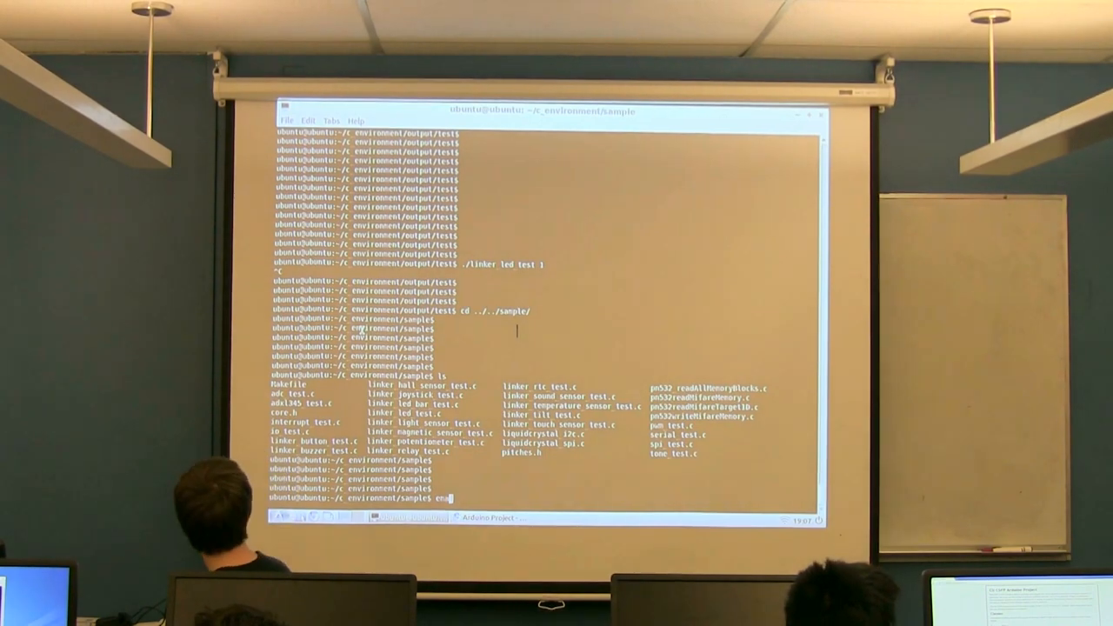
text(gedit)
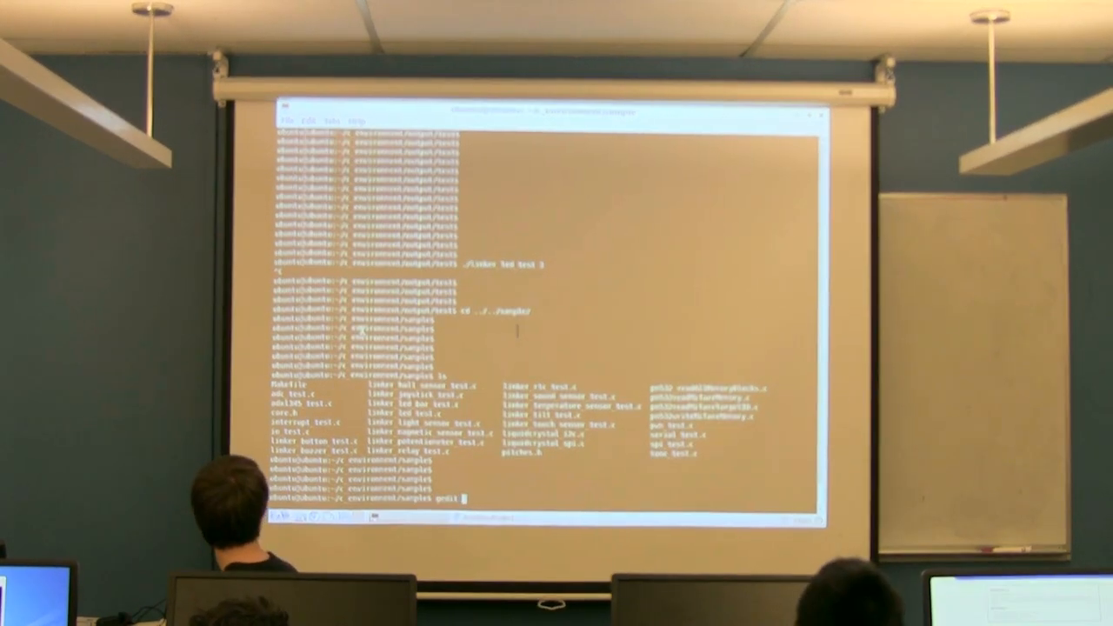
text( linker_)
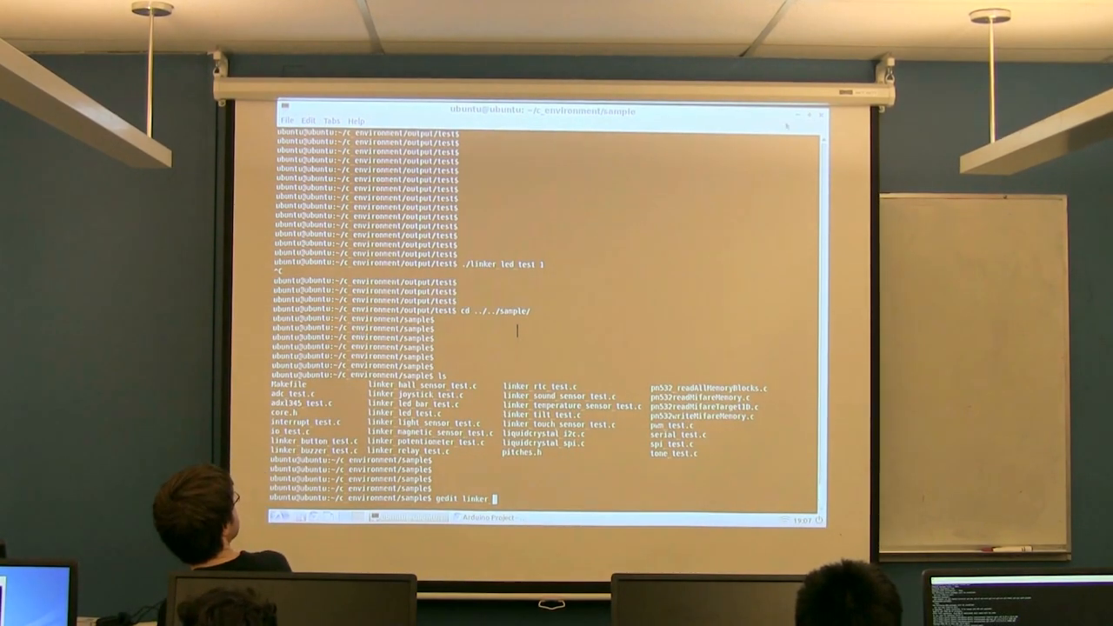
- Restore the terminal to a smaller window and try gedit linker_led_test.c, which is not found
double_click(536, 111)
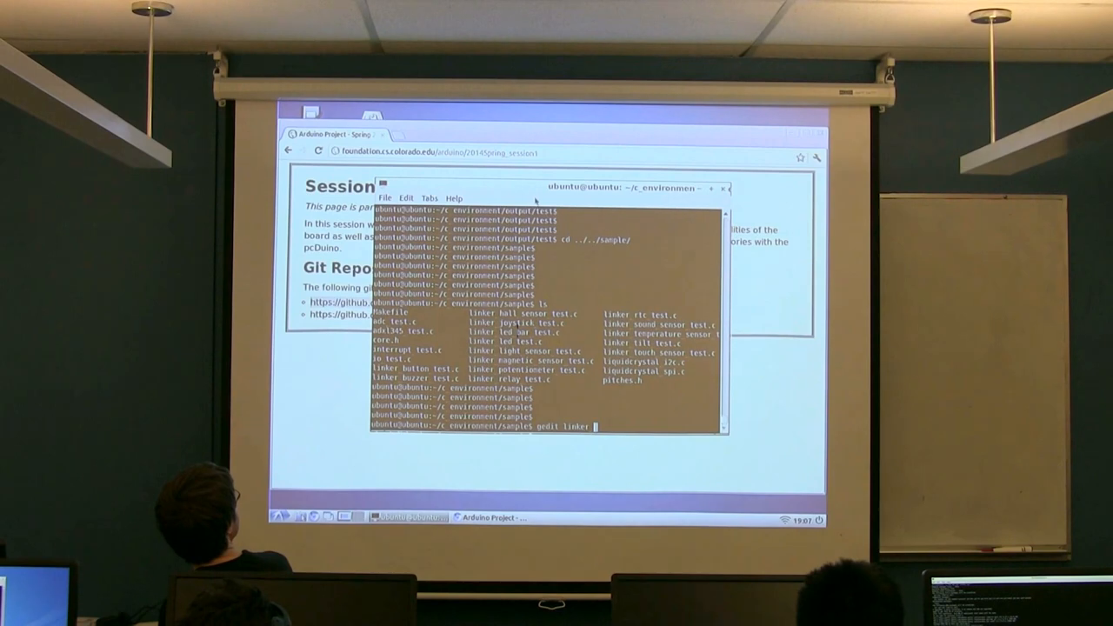
drag(536, 201, 526, 139)
text(led_)
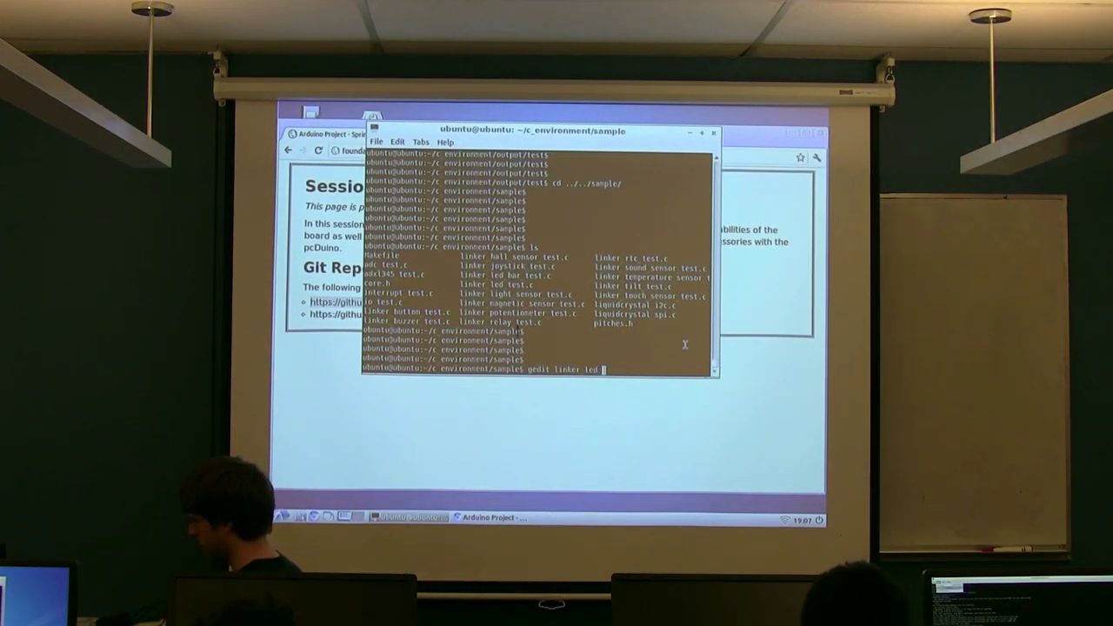
text(t)
key(Tab)
key(Return)
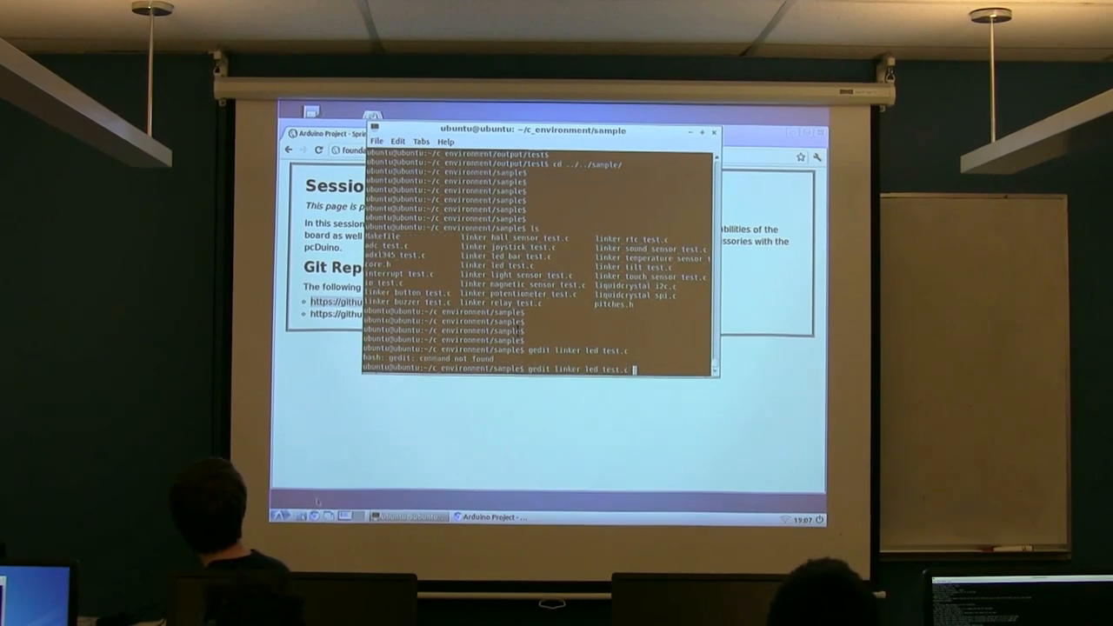
- Check the installed applications, then return to the command line to swap gedit for leafpad
click(278, 517)
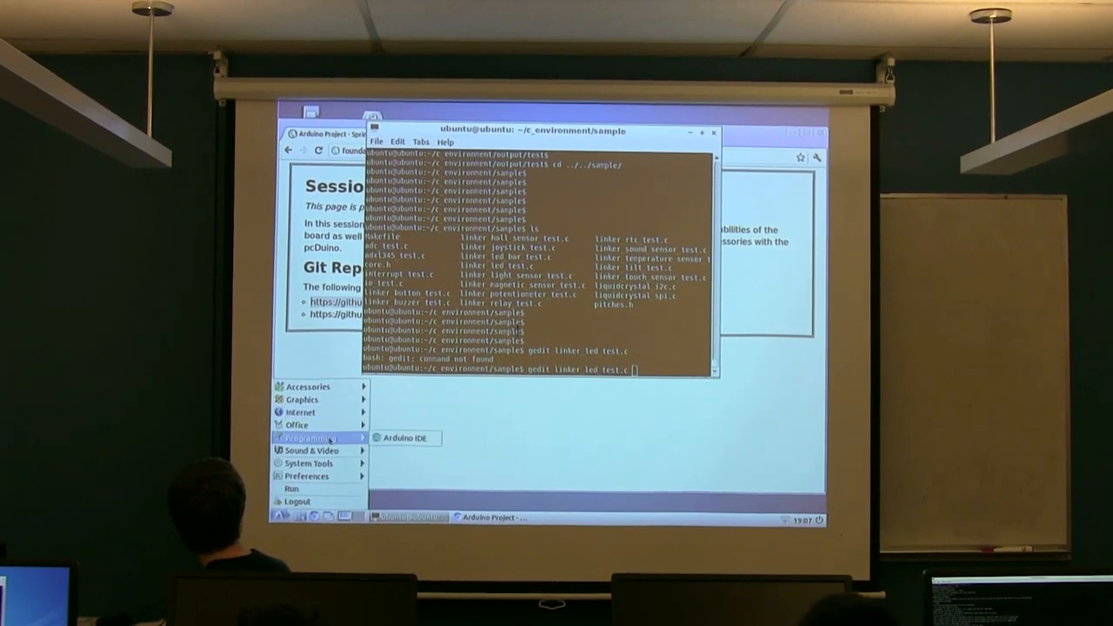
mouse_move(308, 387)
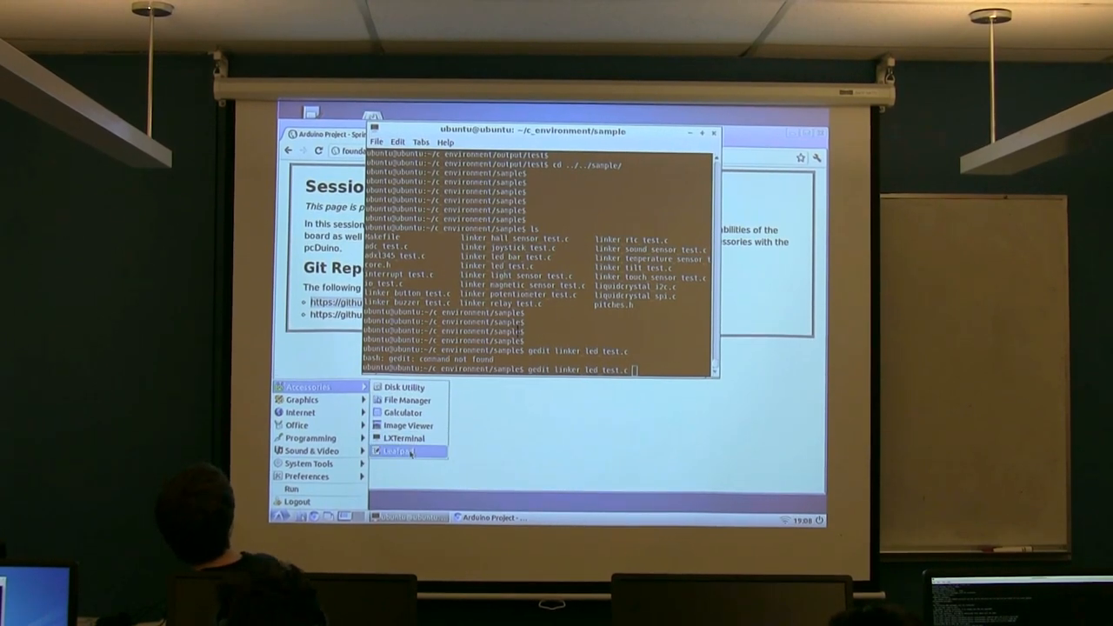
click(653, 334)
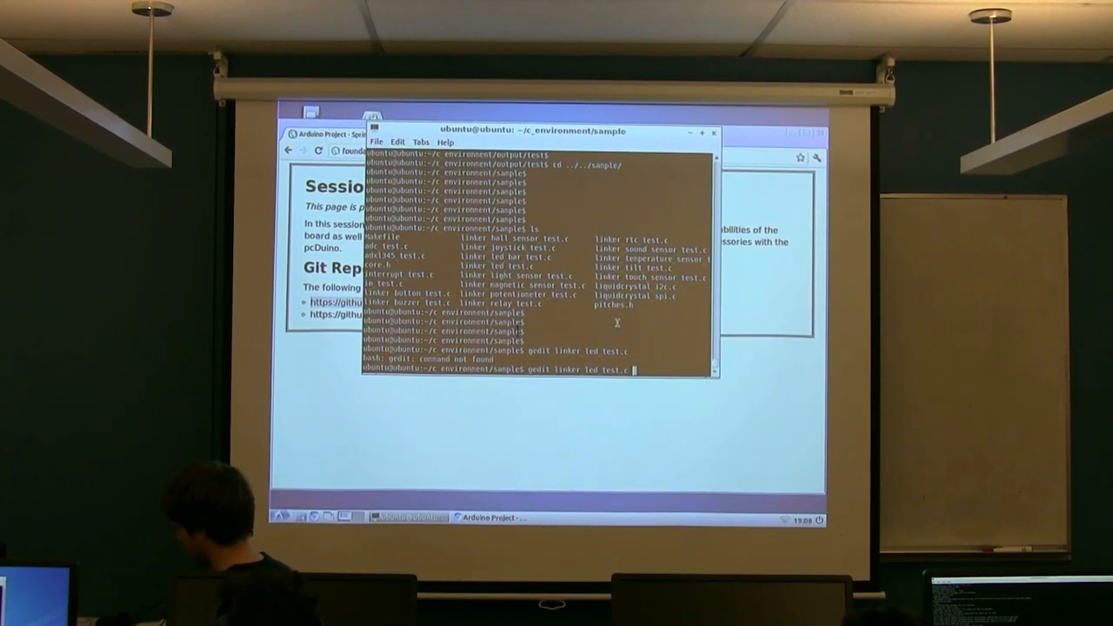
key(Left)
key(Left)
key(Left)
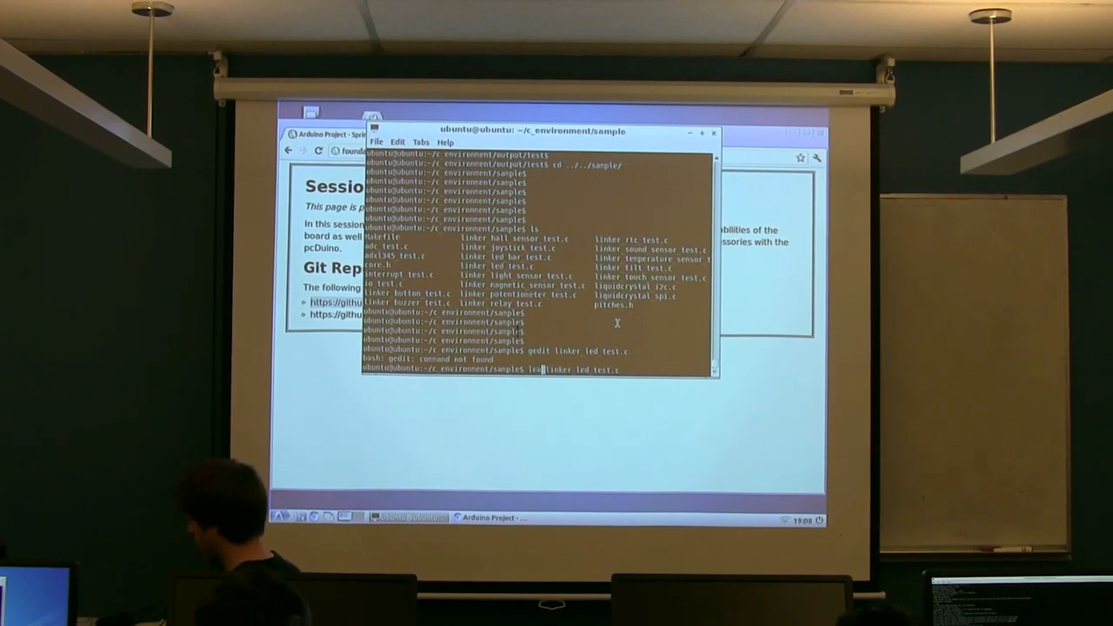
- Change the first delay in loop() of linker_led_test.c from 1000 to 500 in Leafpad
key(Return)
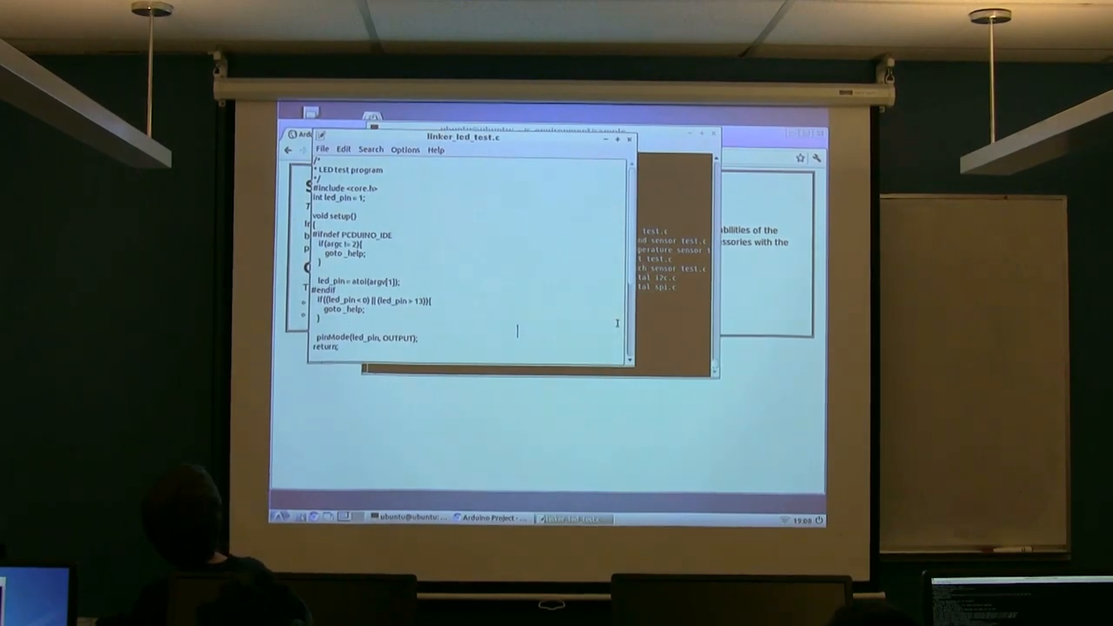
key(Down)
key(Down)
key(Down)
key(Down)
key(Down)
key(Down)
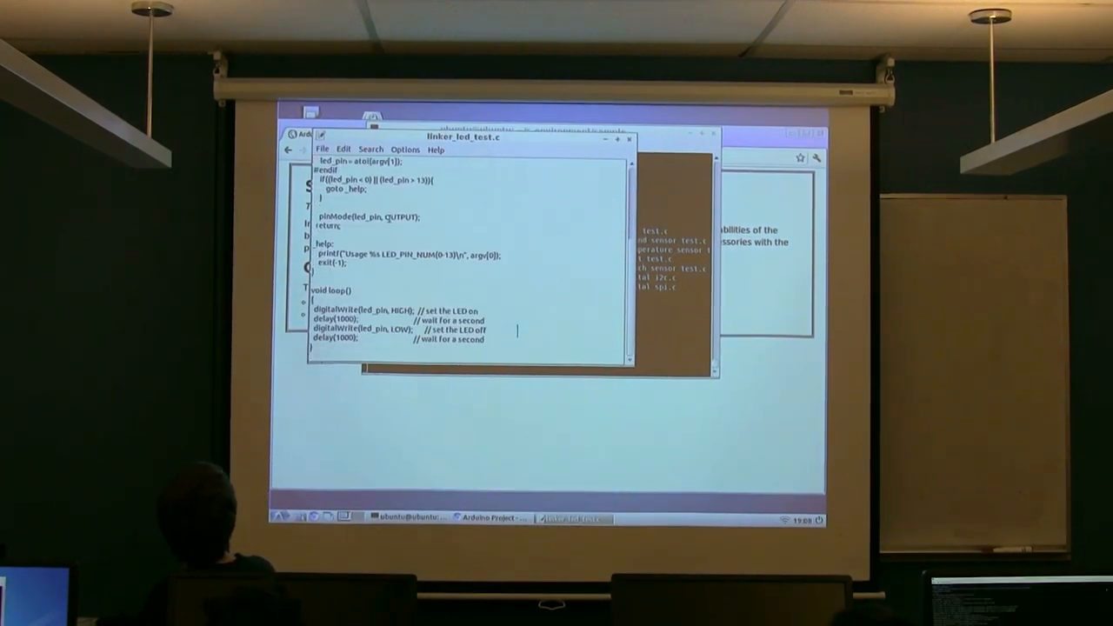
key(Up)
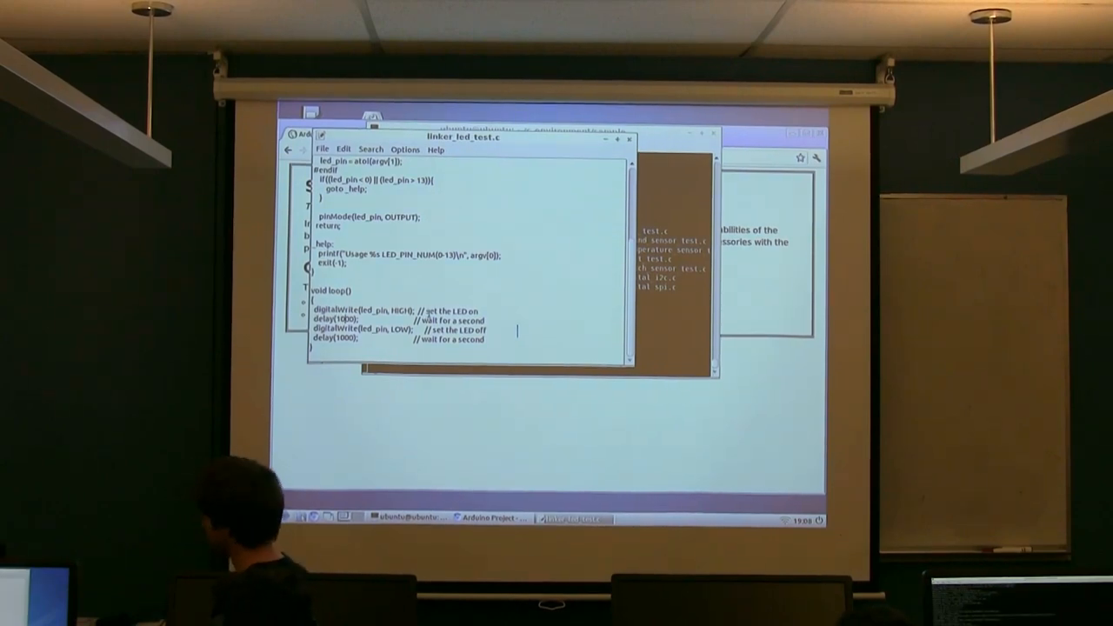
key(BackSpace)
text(5)
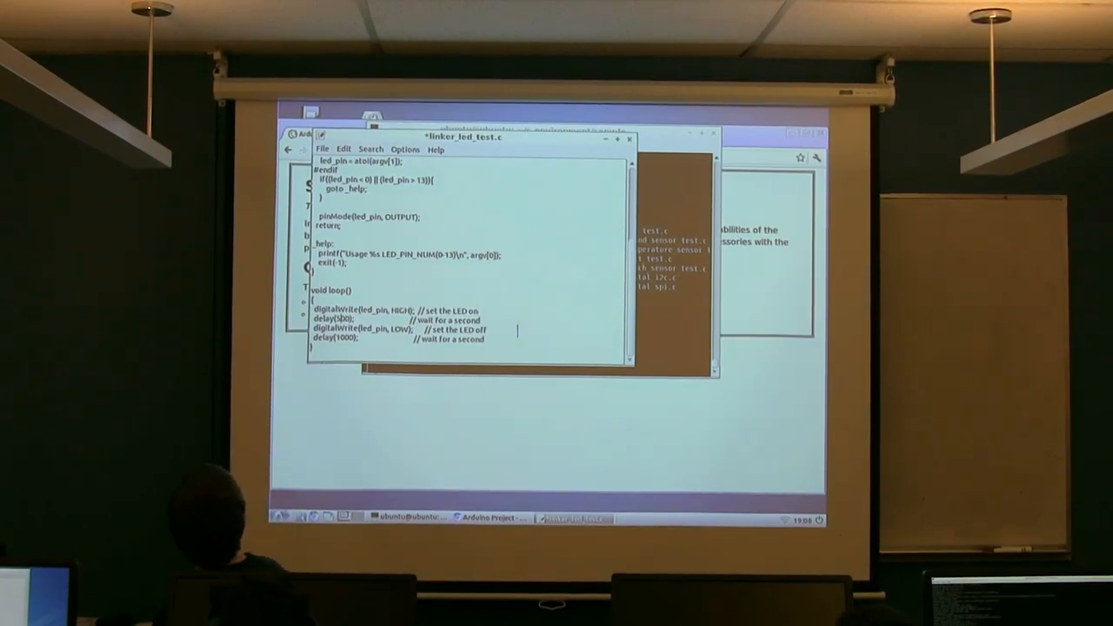
- Save linker_led_test.c and return to the terminal
click(321, 149)
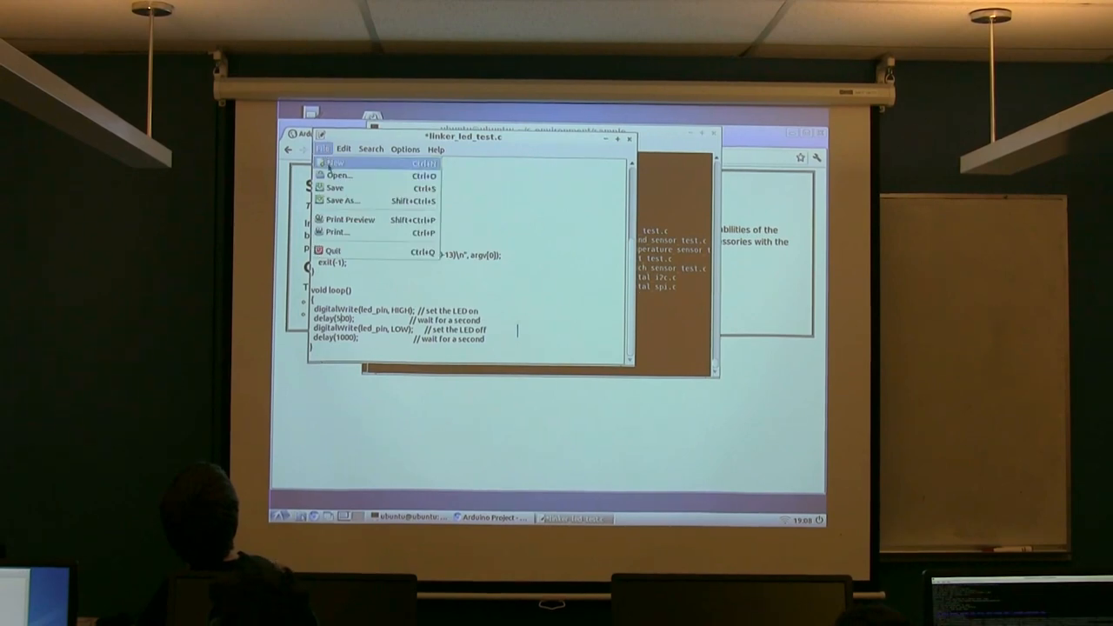
click(339, 186)
key(alt+Tab)
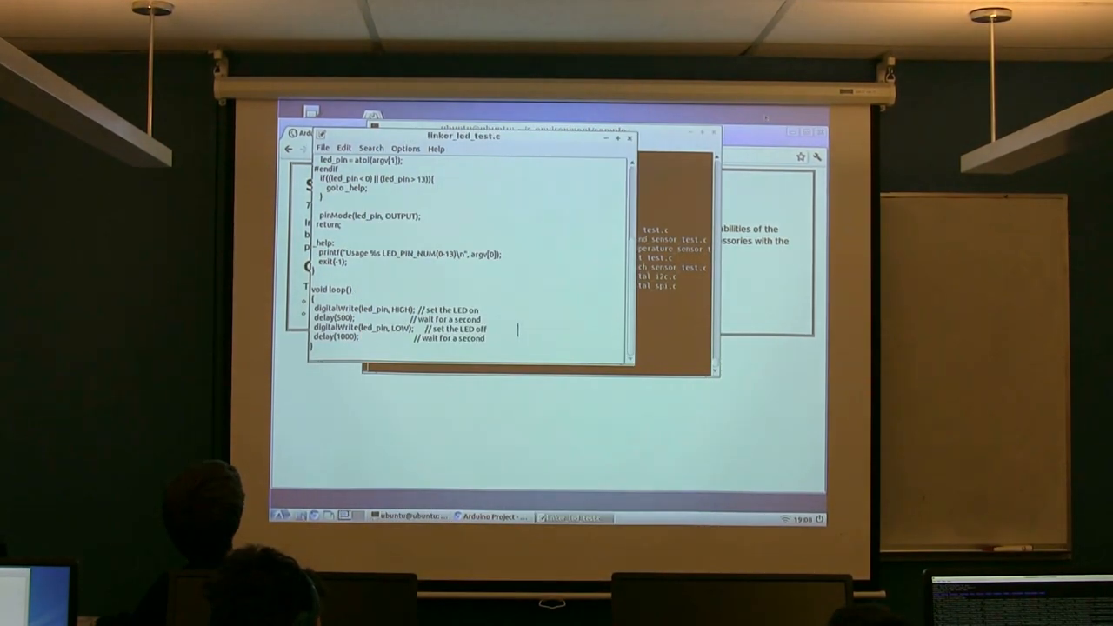
- Close Leafpad and run make to rebuild the sample programs
click(629, 139)
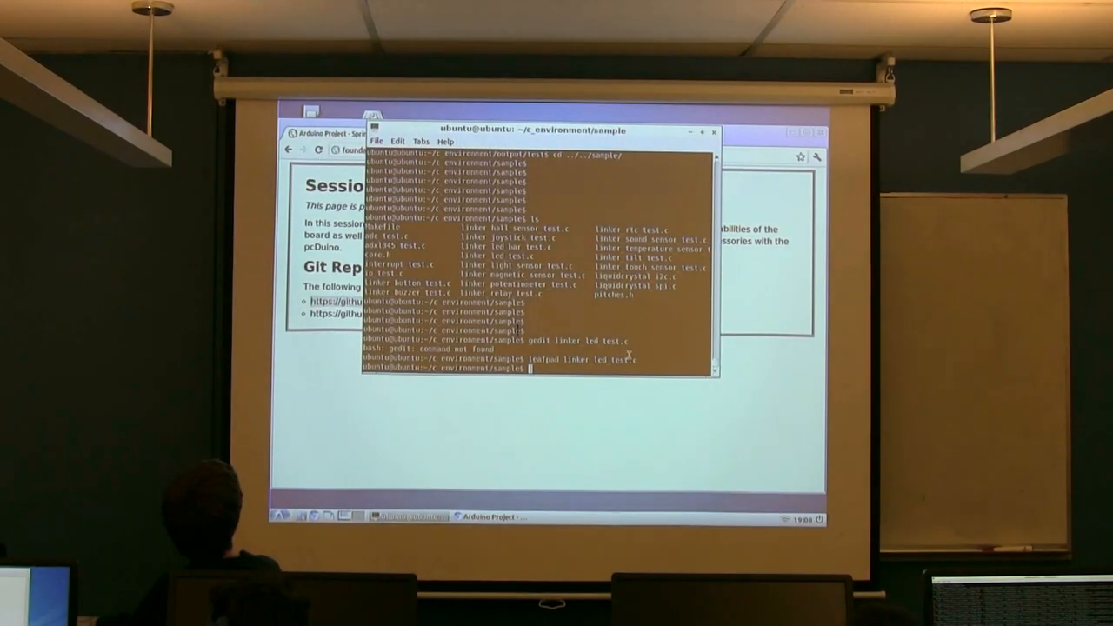
text(make)
key(Return)
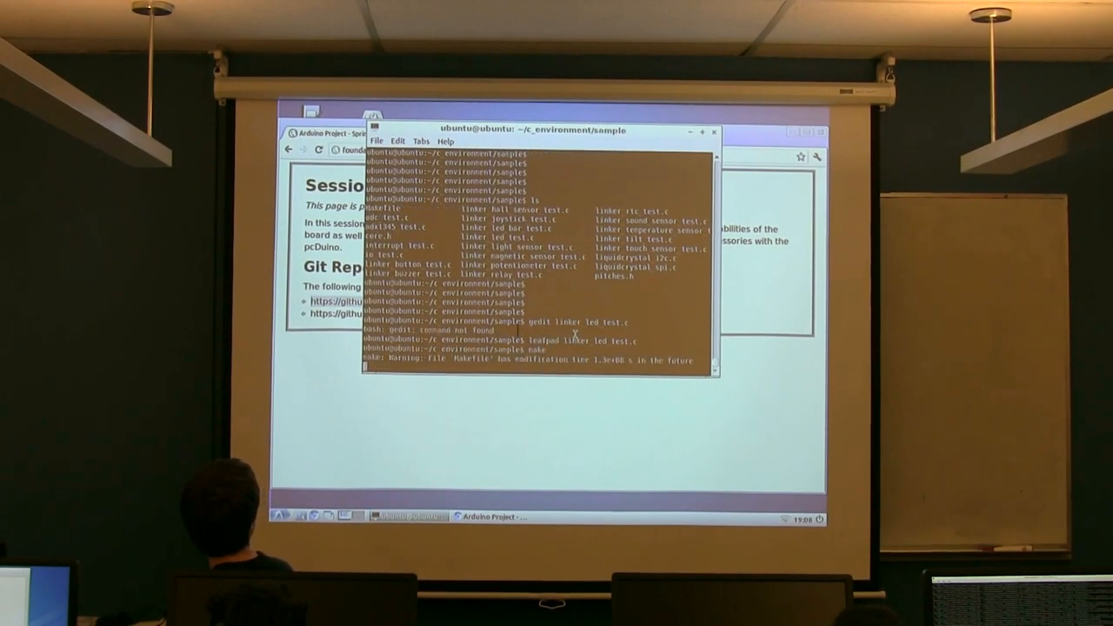